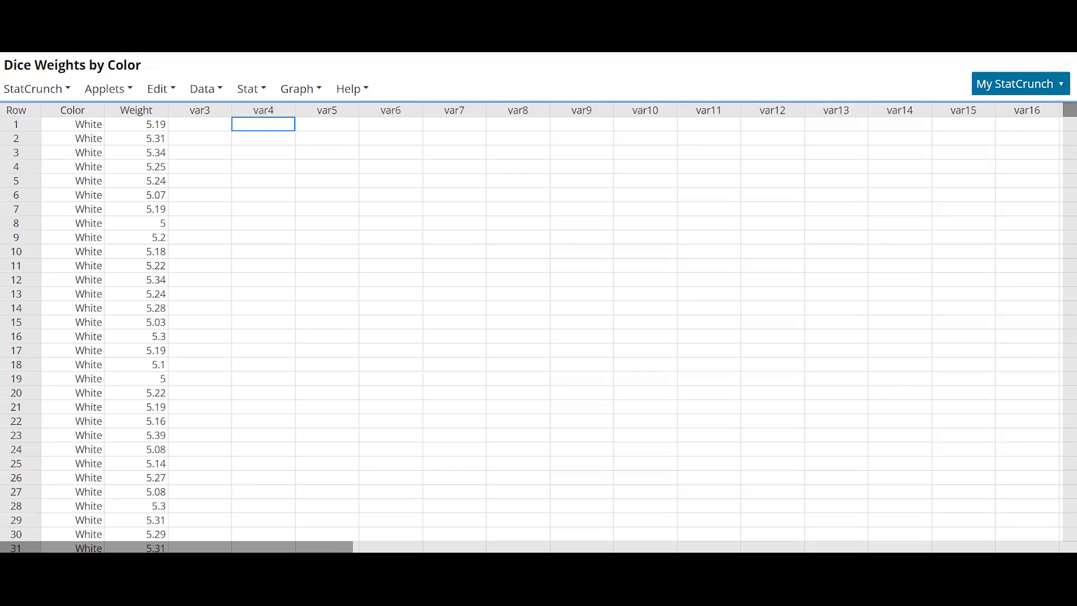
# - Look through the Color and Weight rows of the dice data table and return to the first row
pyautogui.scroll(-20, 308, 322)
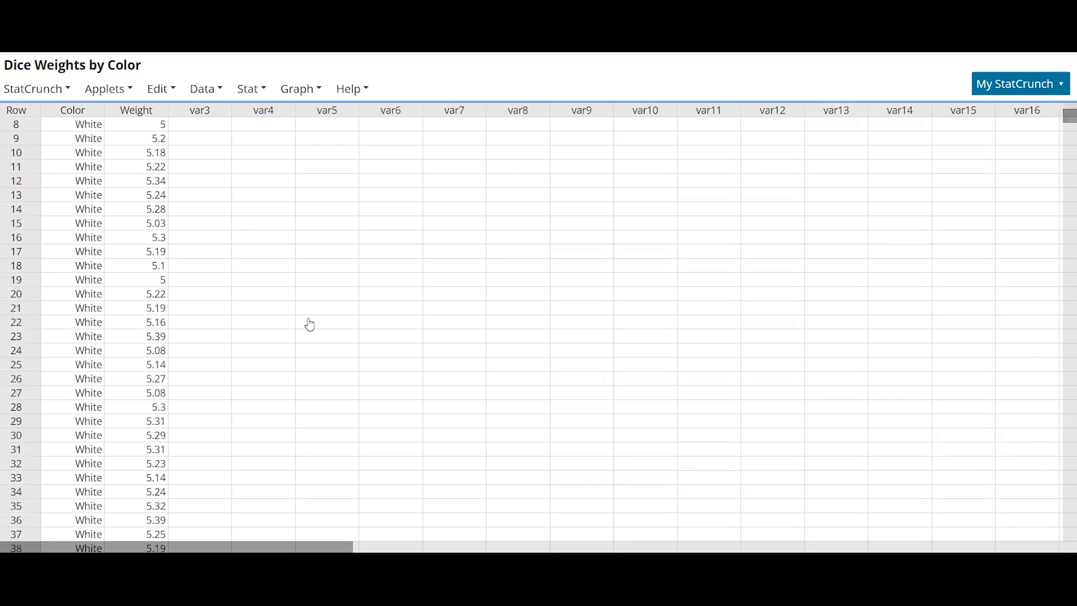
pyautogui.scroll(-15, 331, 320)
pyautogui.moveTo(1066, 204); pyautogui.dragTo(1064, 85)
pyautogui.scroll(18, 480, 249)
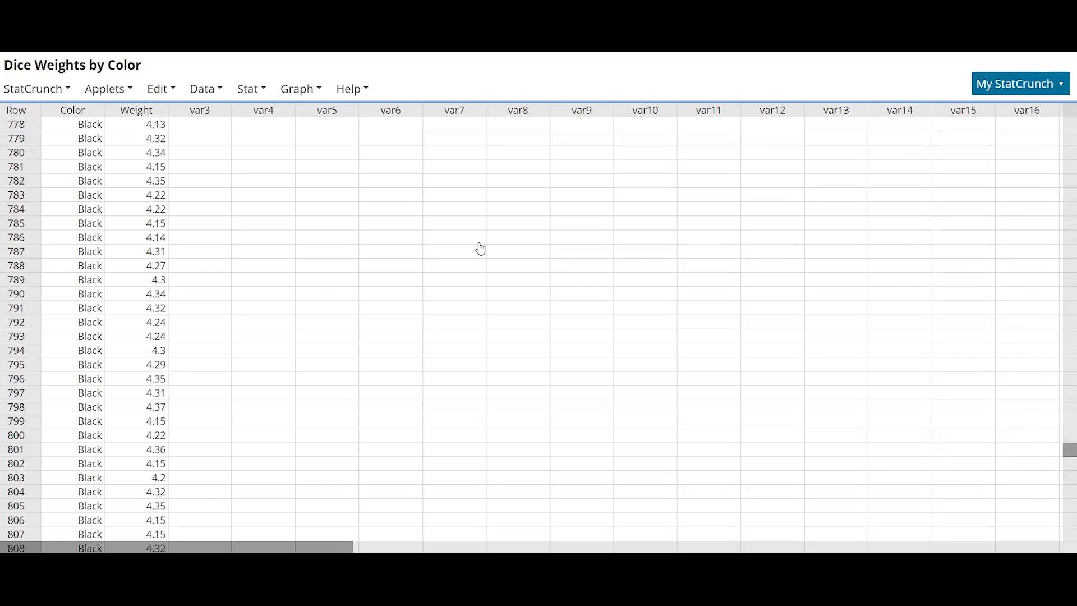
pyautogui.moveTo(1070, 429); pyautogui.dragTo(1064, 109)
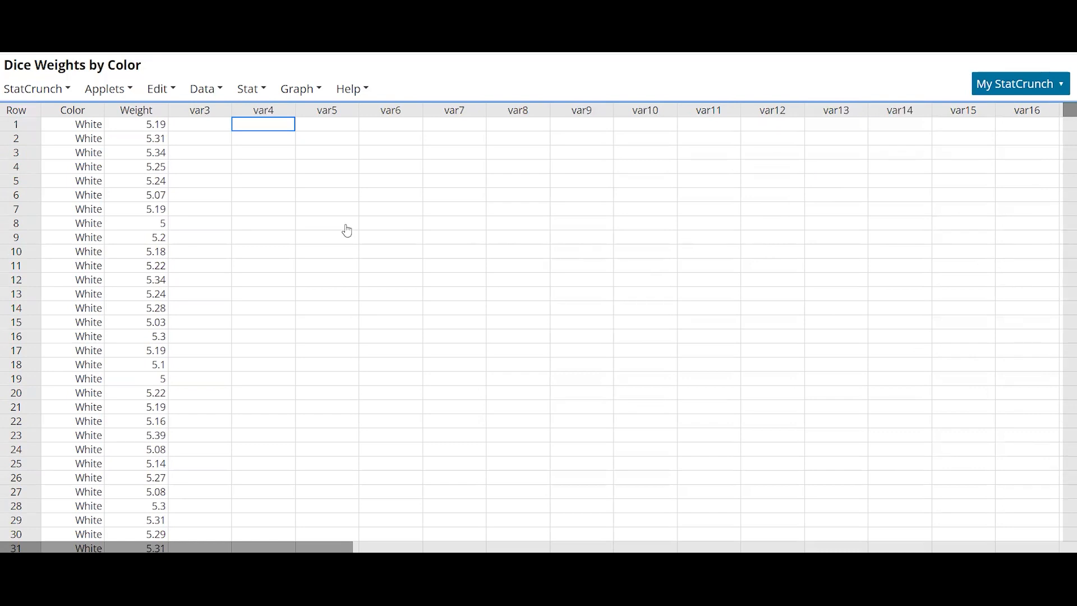
# - Draw one random sample of size 25 from both the Color and Weight columns into the current table
pyautogui.click(206, 92)
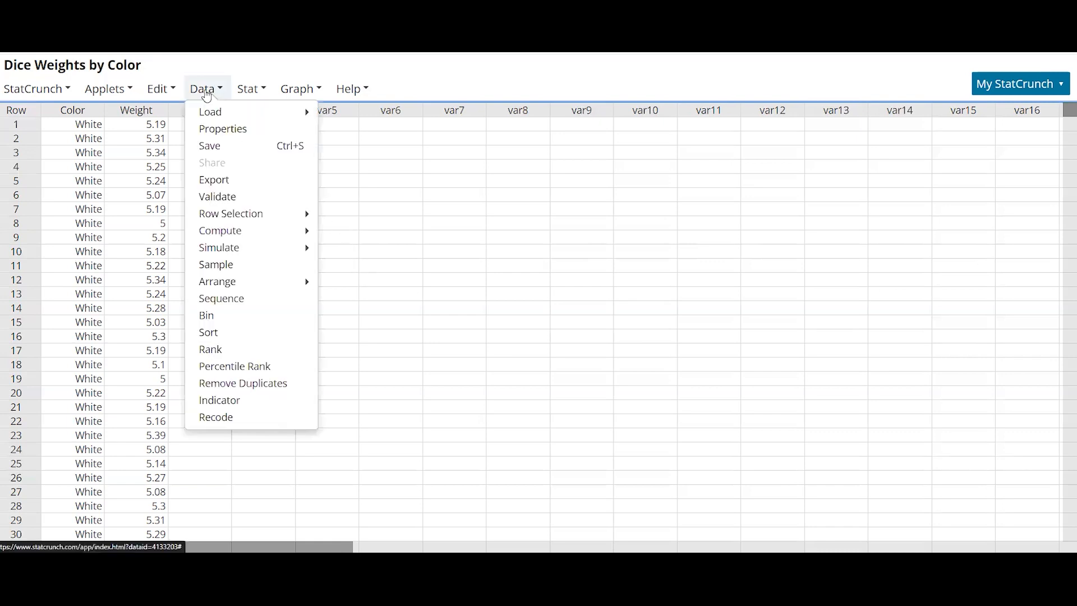
pyautogui.click(216, 264)
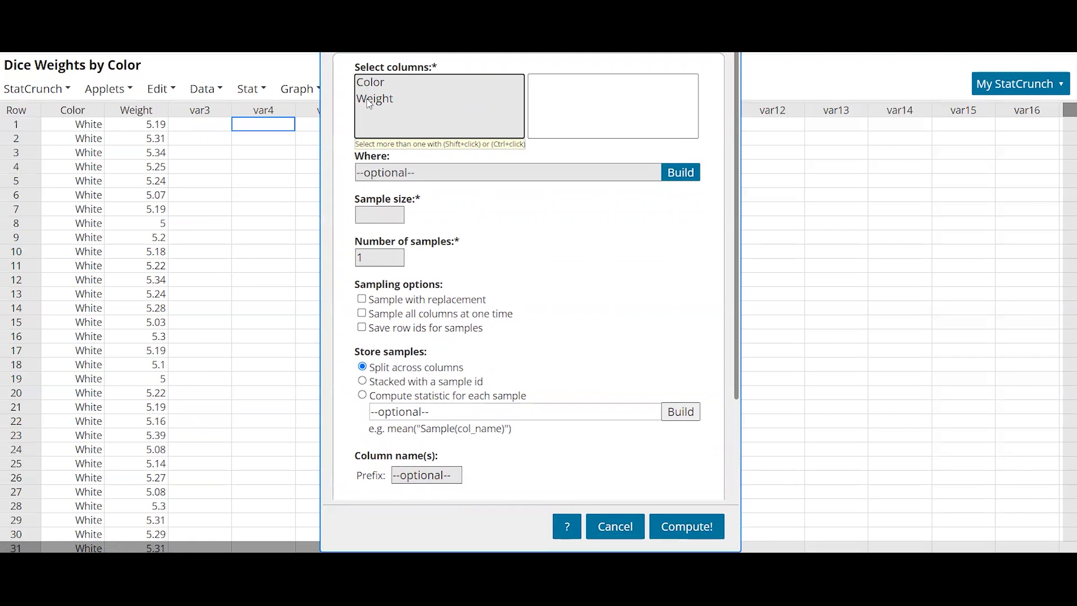
pyautogui.click(379, 83)
pyautogui.keyDown('shift'); pyautogui.click(378, 100); pyautogui.keyUp('shift')
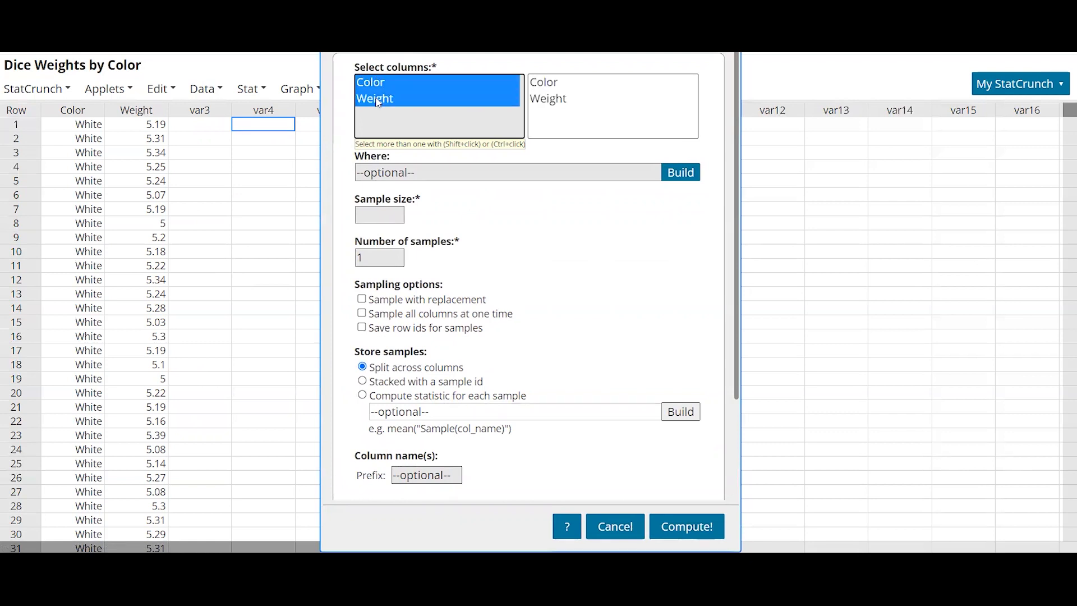
pyautogui.click(386, 215)
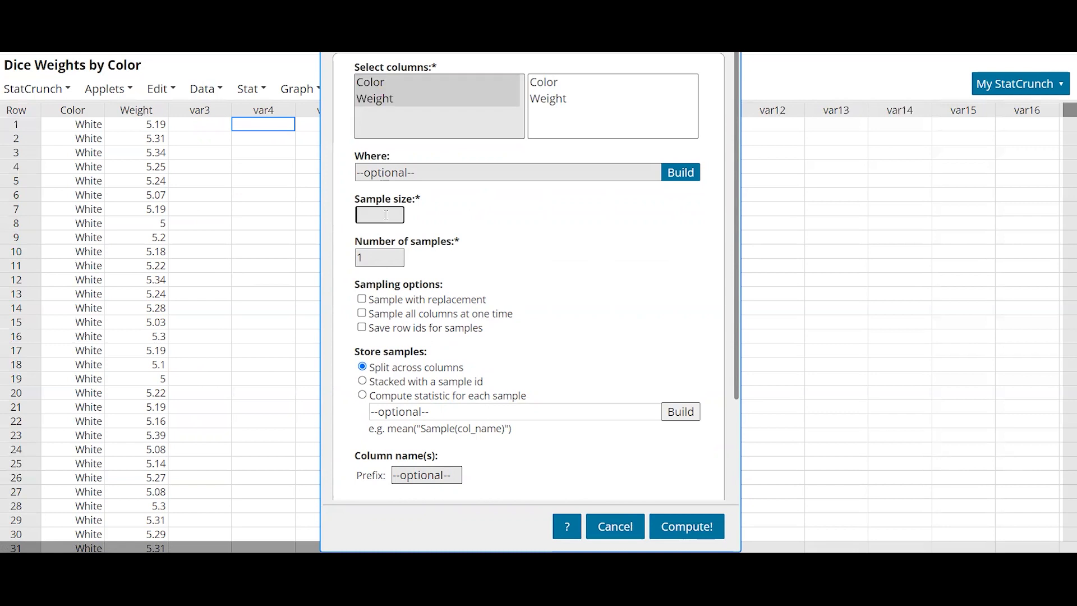
pyautogui.write('25')
pyautogui.click(691, 527)
pyautogui.click(1026, 109)
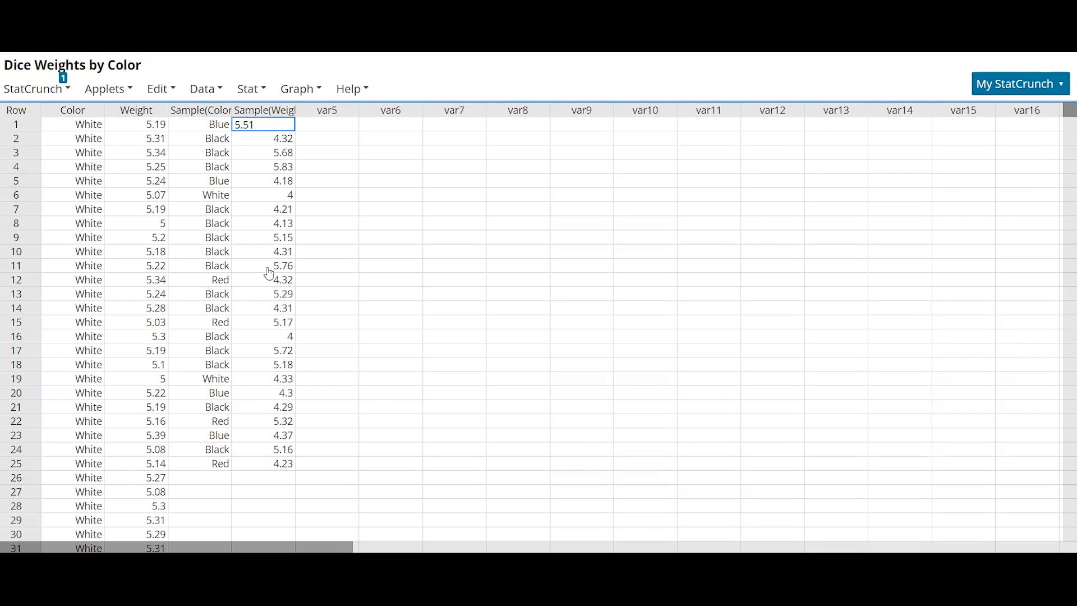
# - Set up random sampling of the Weight column with sample size 25 and 100 samples
pyautogui.click(206, 90)
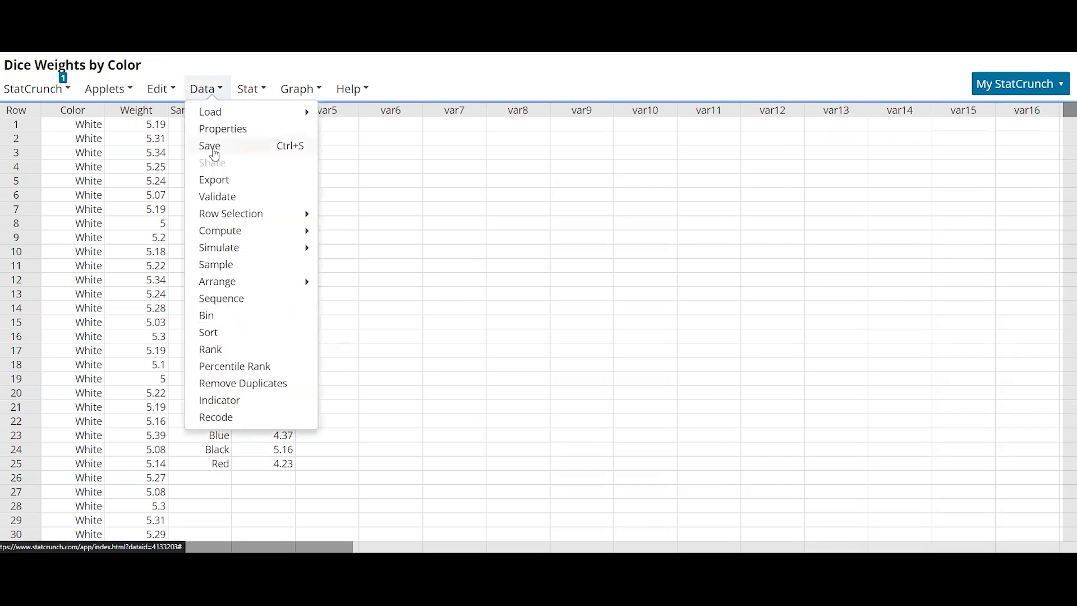
pyautogui.click(222, 264)
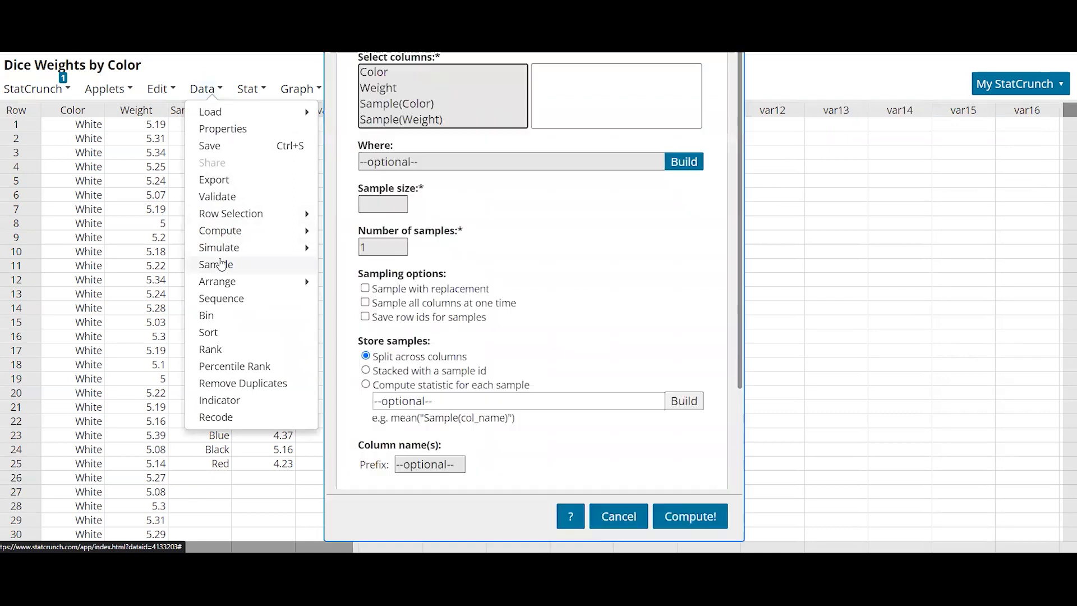
pyautogui.click(401, 89)
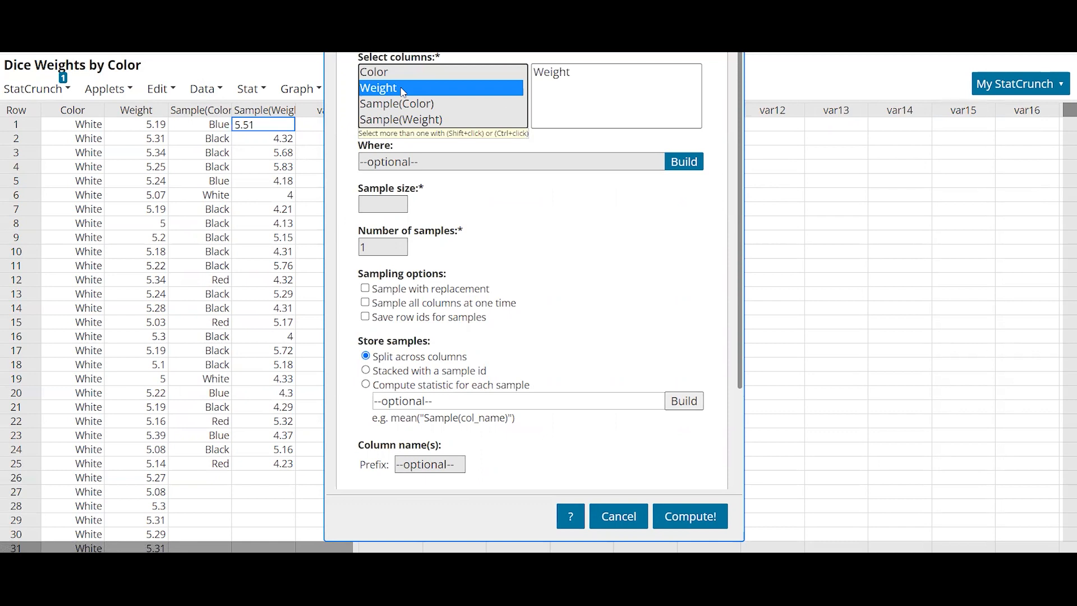
pyautogui.click(387, 205)
pyautogui.write('25')
pyautogui.doubleClick(362, 247)
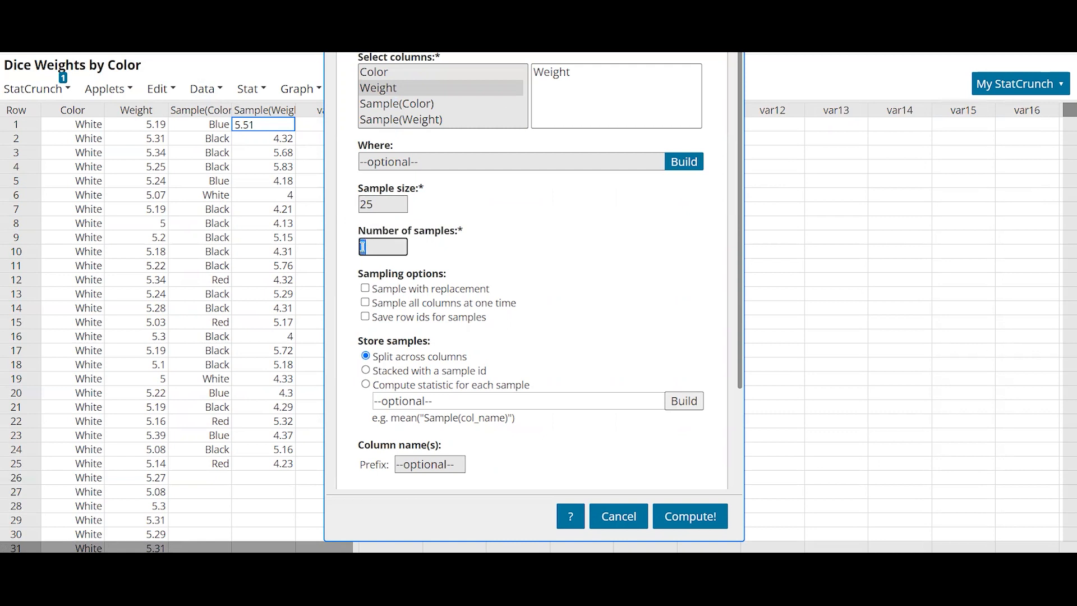
pyautogui.write('100')
# - Compute the Weight samples into a new data table and return to the Dice Weights by Color table
pyautogui.scroll(-3, 486, 322)
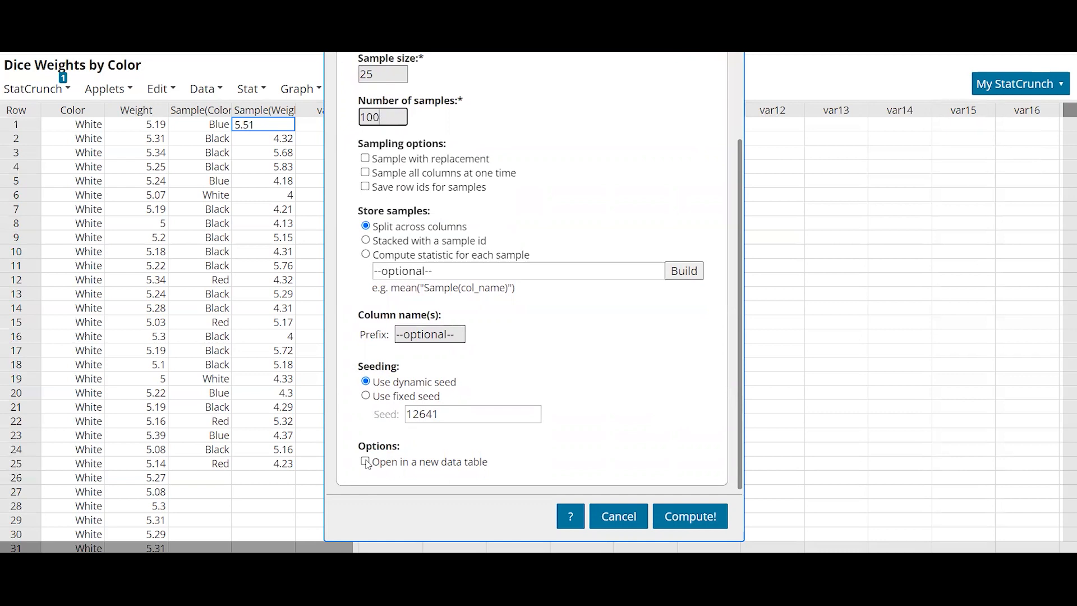
pyautogui.click(366, 462)
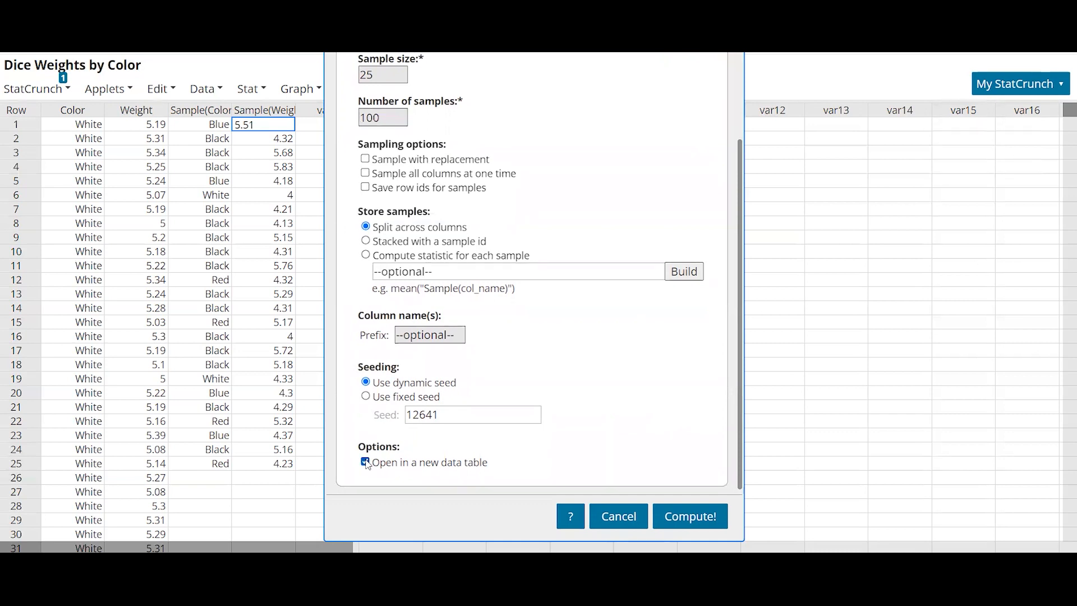
pyautogui.click(710, 524)
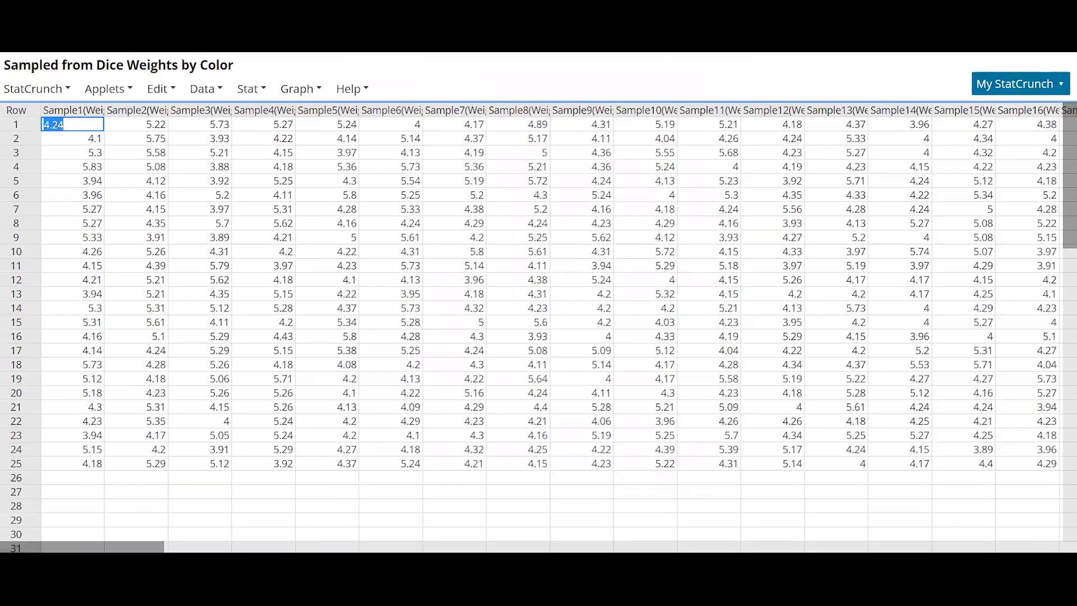
pyautogui.moveTo(84, 547)
pyautogui.mouseDown()
pyautogui.moveTo(995, 547)
pyautogui.moveTo(83, 547)
pyautogui.mouseUp()
pyautogui.hotkey('alt', 'Tab')
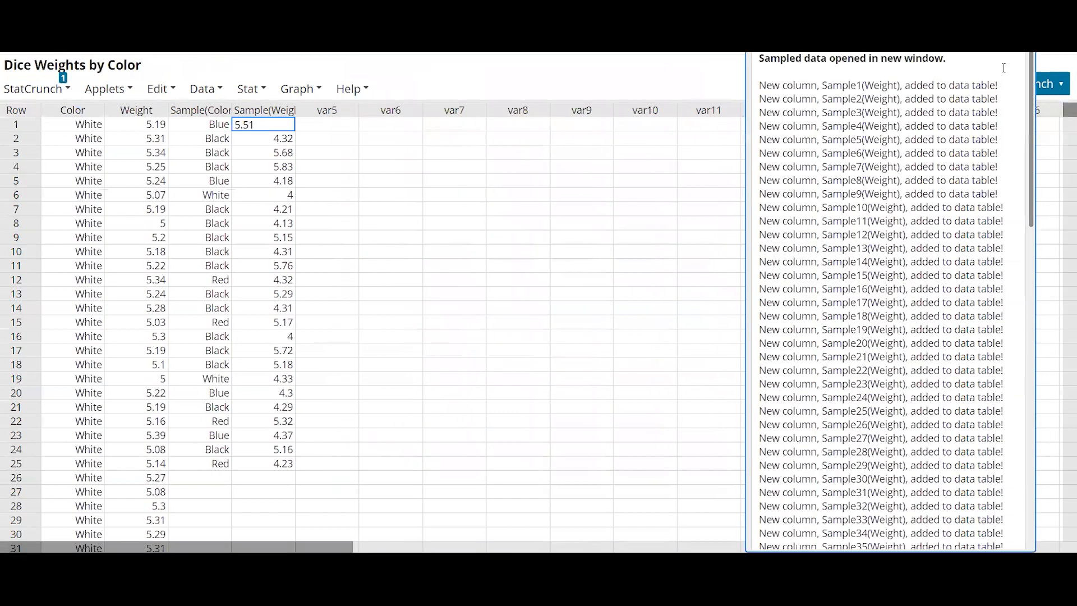
pyautogui.click(579, 152)
# - Set up random sampling of the Color column with sample size 25 and 100 samples
pyautogui.click(206, 89)
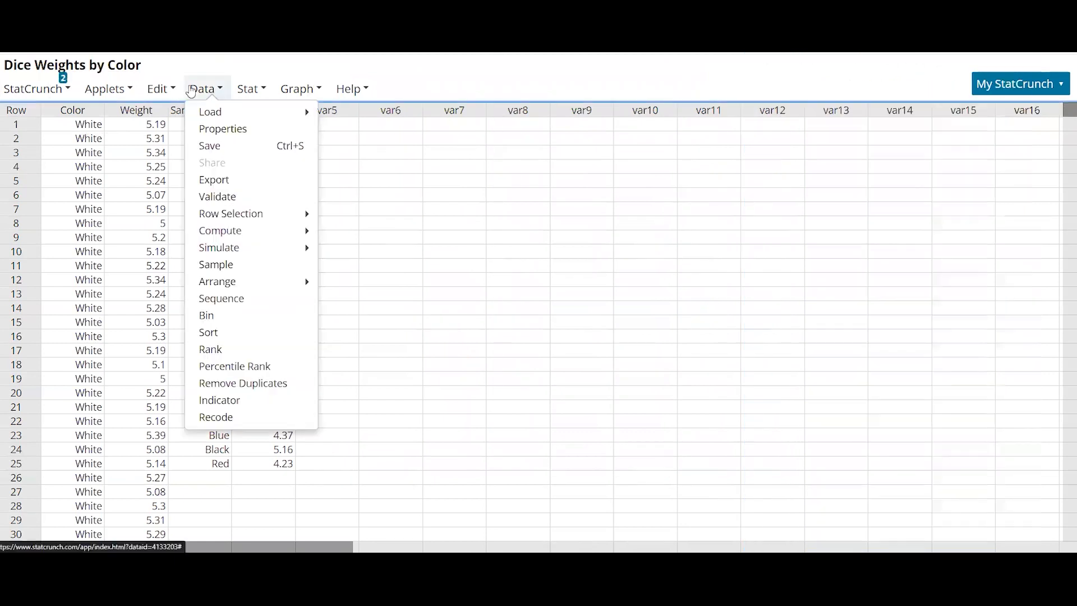
pyautogui.click(220, 264)
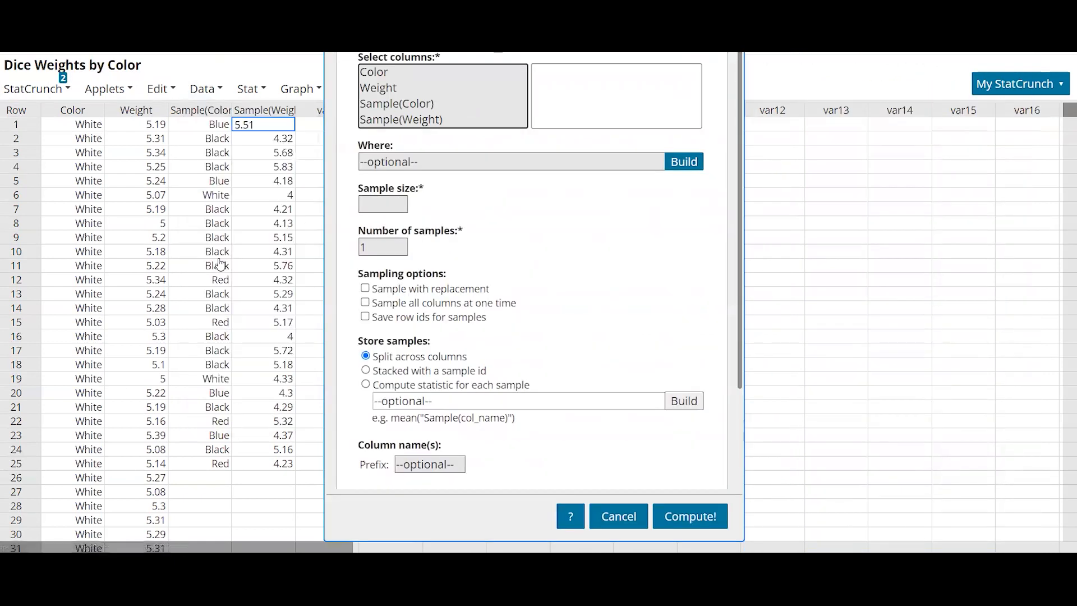
pyautogui.click(385, 73)
pyautogui.click(391, 202)
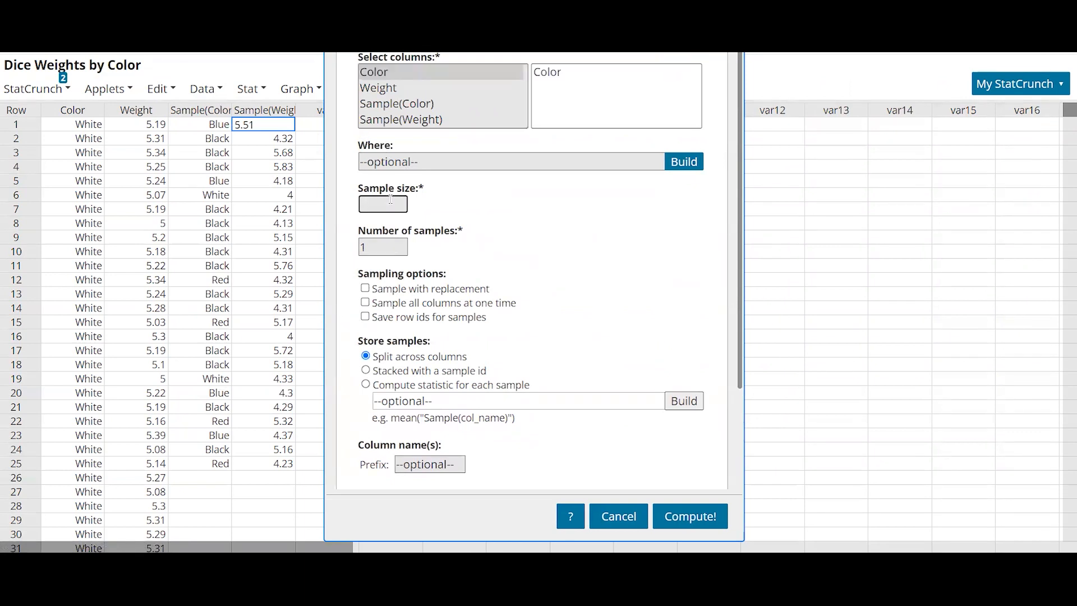
pyautogui.write('25')
pyautogui.press('Tab')
pyautogui.write('100')
pyautogui.scroll(-1, 497, 259)
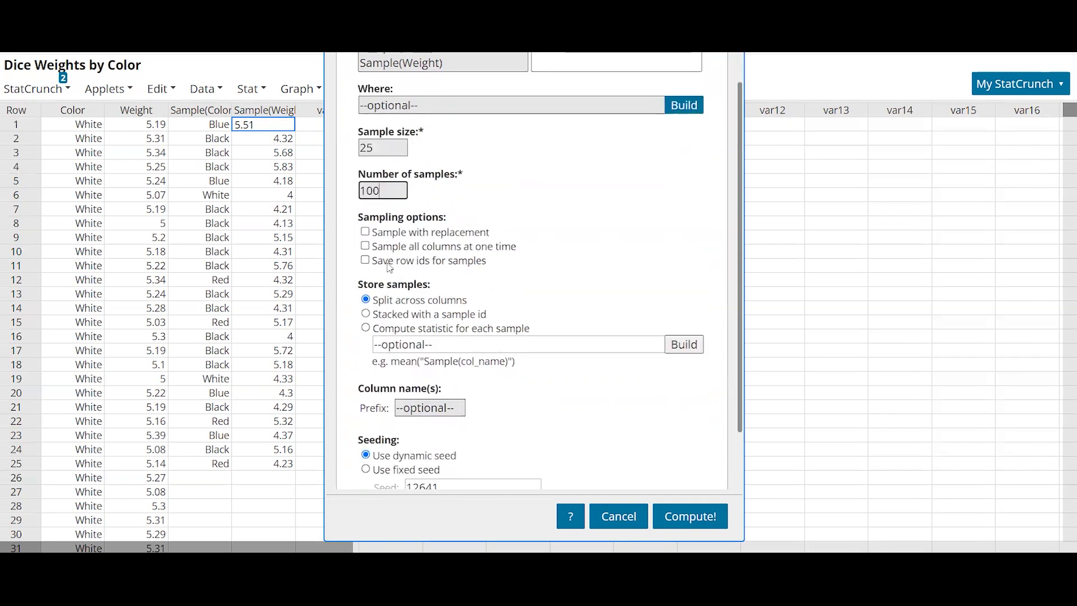
# - Try the fixed seed option, switch back to the dynamic seed, and compute the Color samples into the current table
pyautogui.scroll(-1, 385, 262)
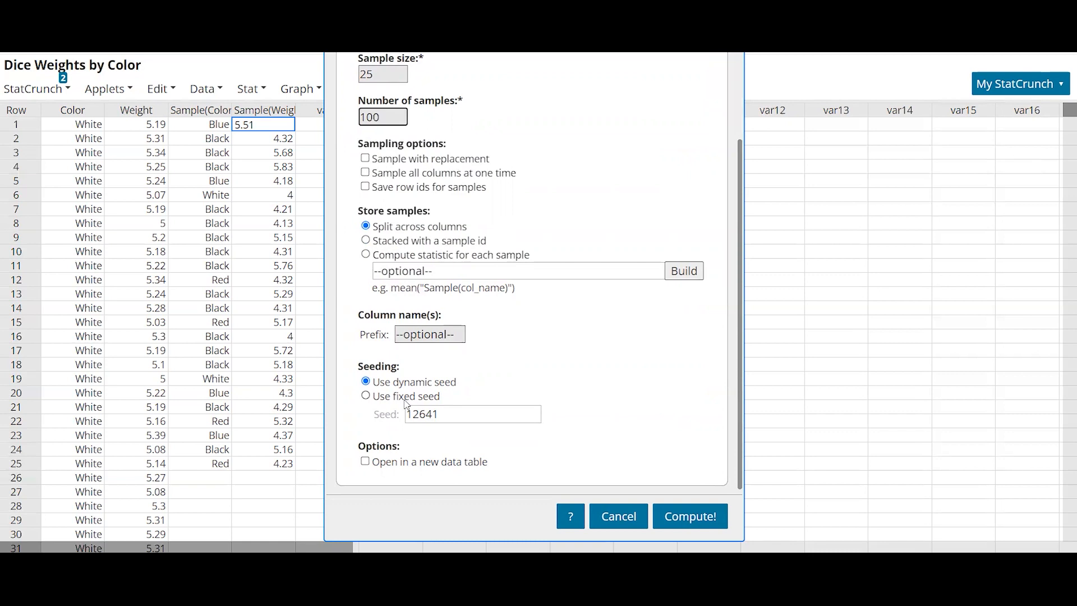
pyautogui.click(365, 398)
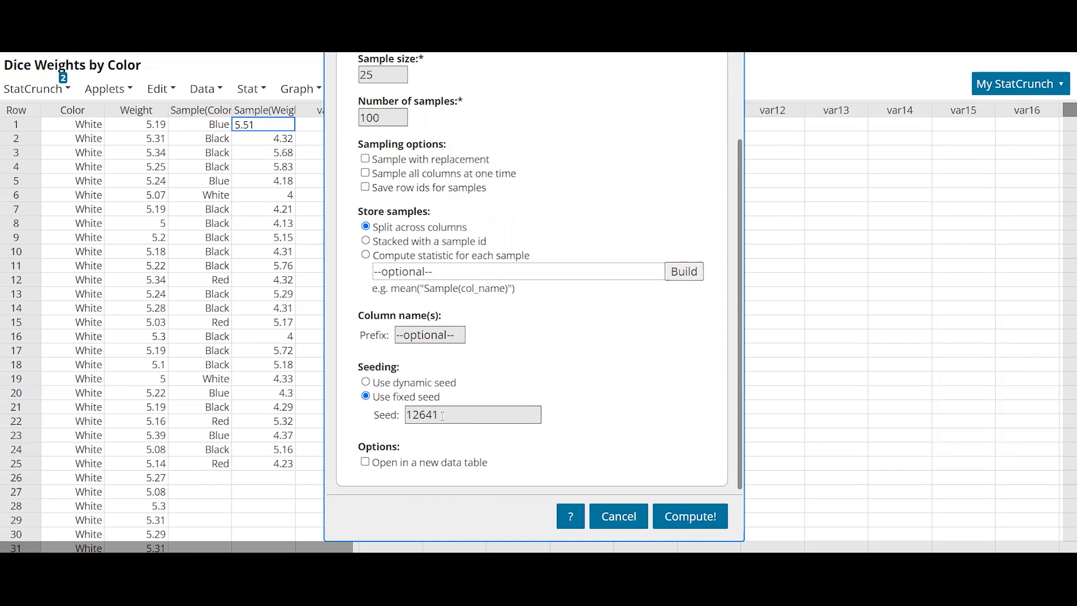
pyautogui.click(367, 383)
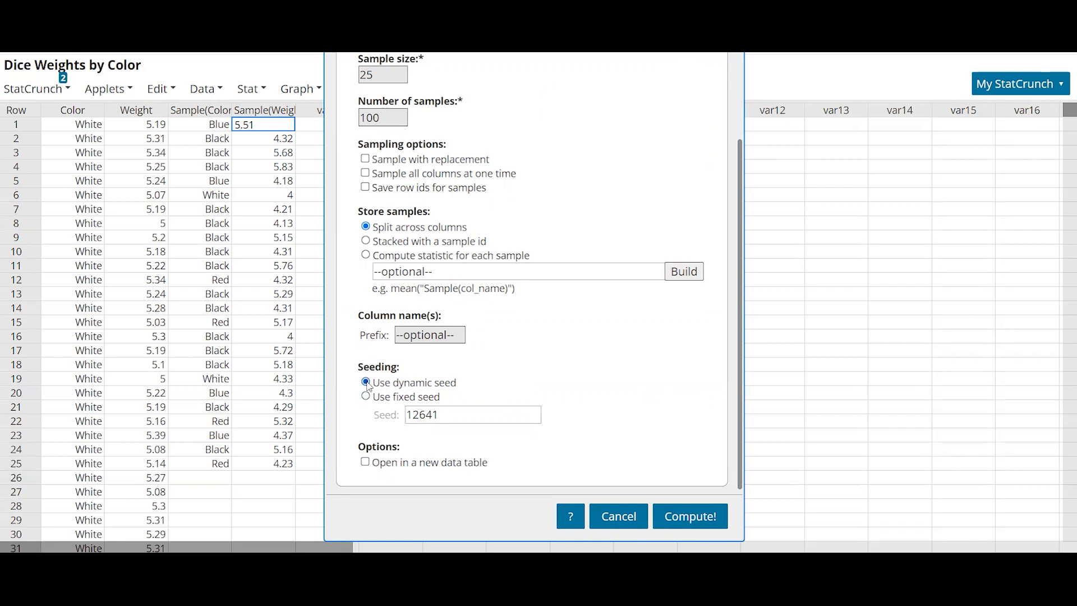
pyautogui.scroll(3, 535, 330)
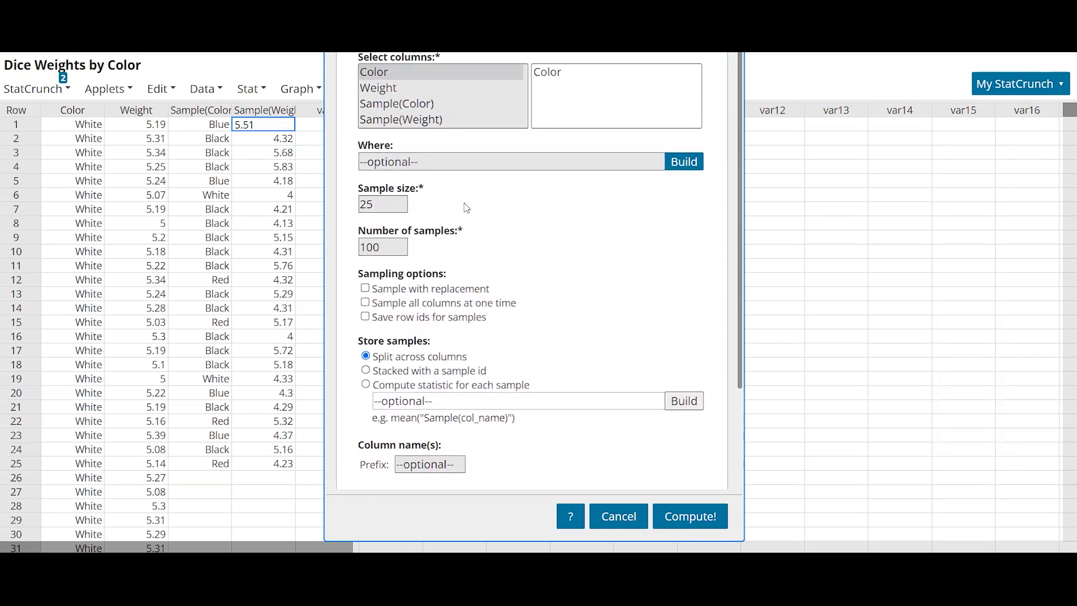
pyautogui.scroll(-2, 475, 364)
pyautogui.scroll(-1, 469, 377)
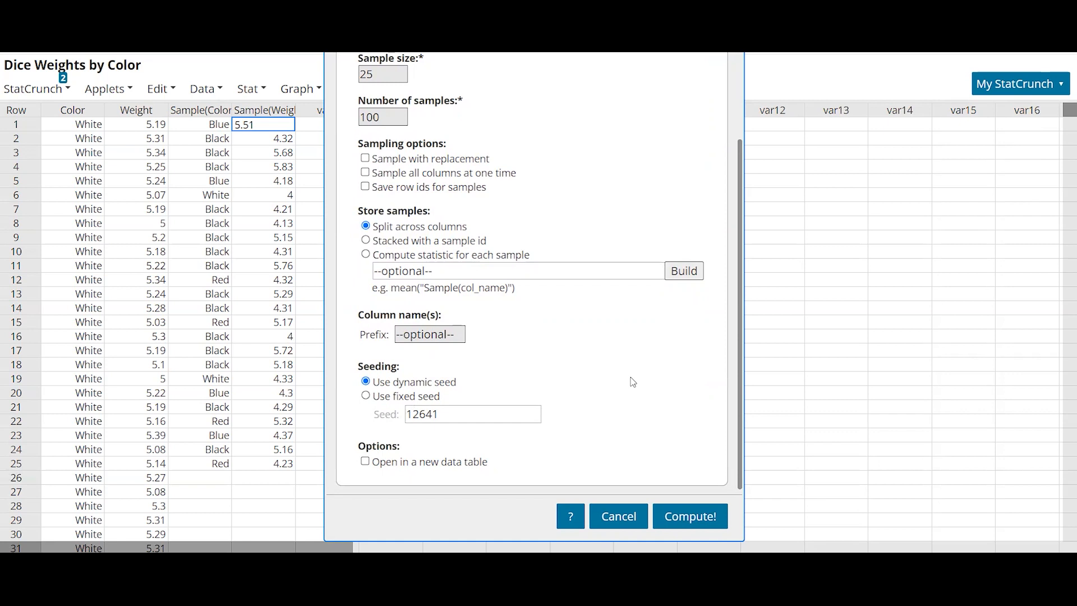
pyautogui.click(696, 521)
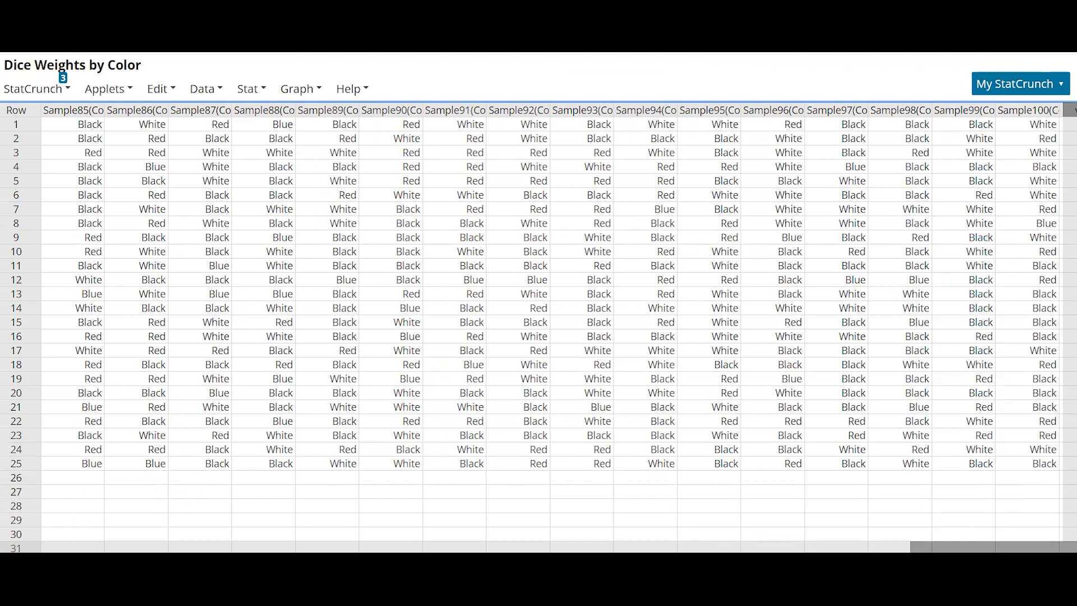
# - Undo the addition of the 100 sampled Color columns
pyautogui.hscroll(-20, 168, 533)
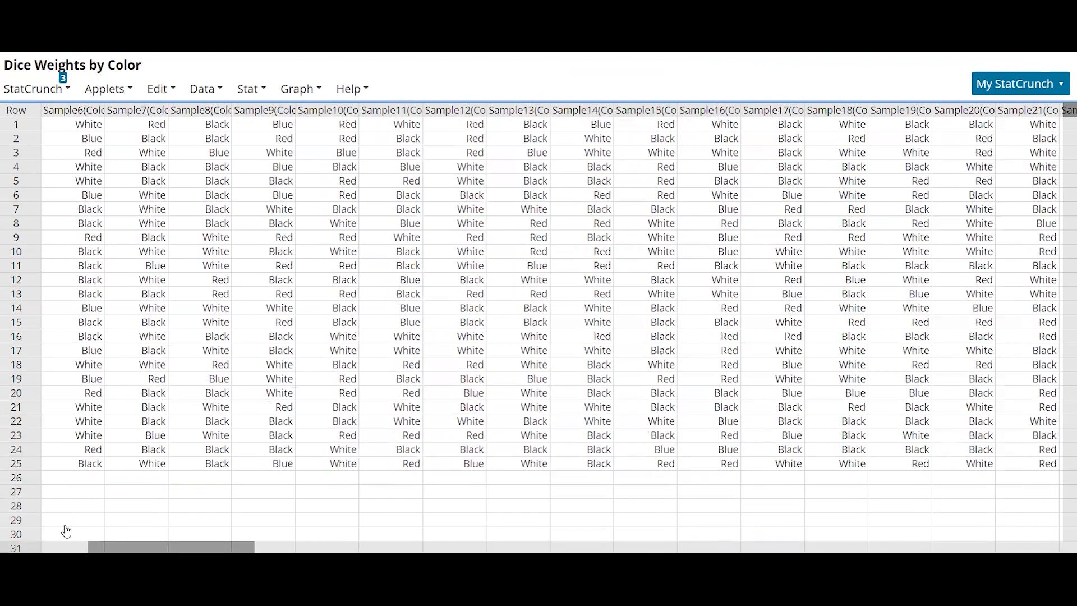
pyautogui.hscroll(-3, 73, 532)
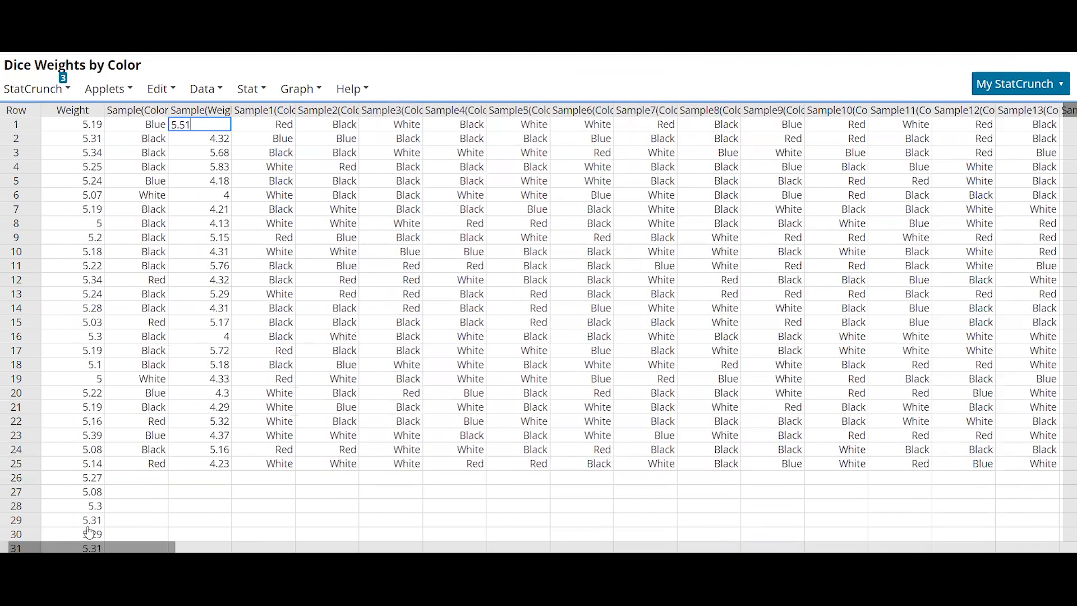
pyautogui.click(162, 90)
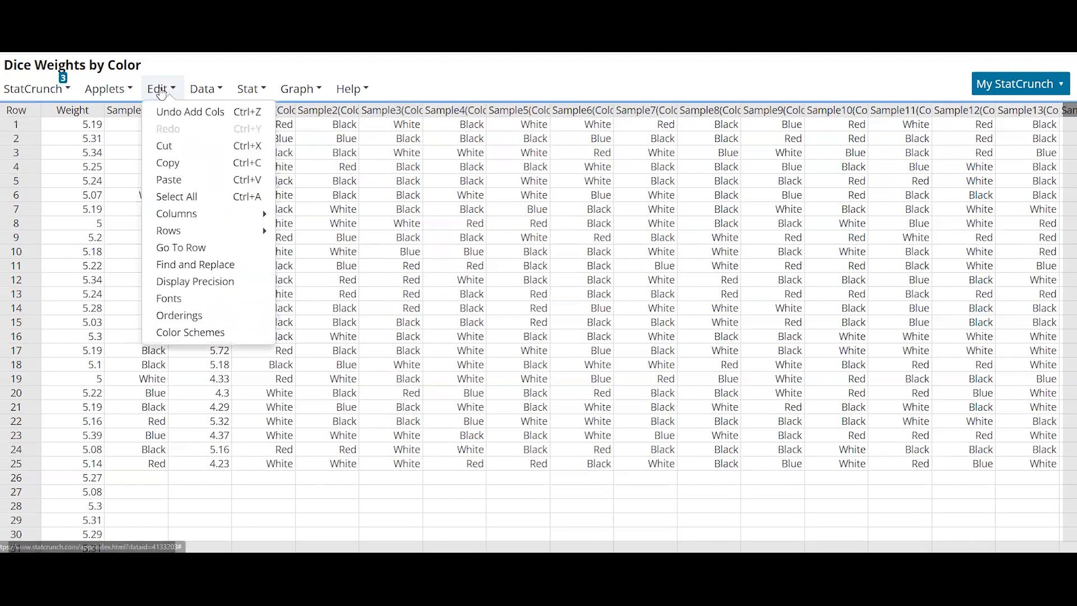
pyautogui.click(205, 115)
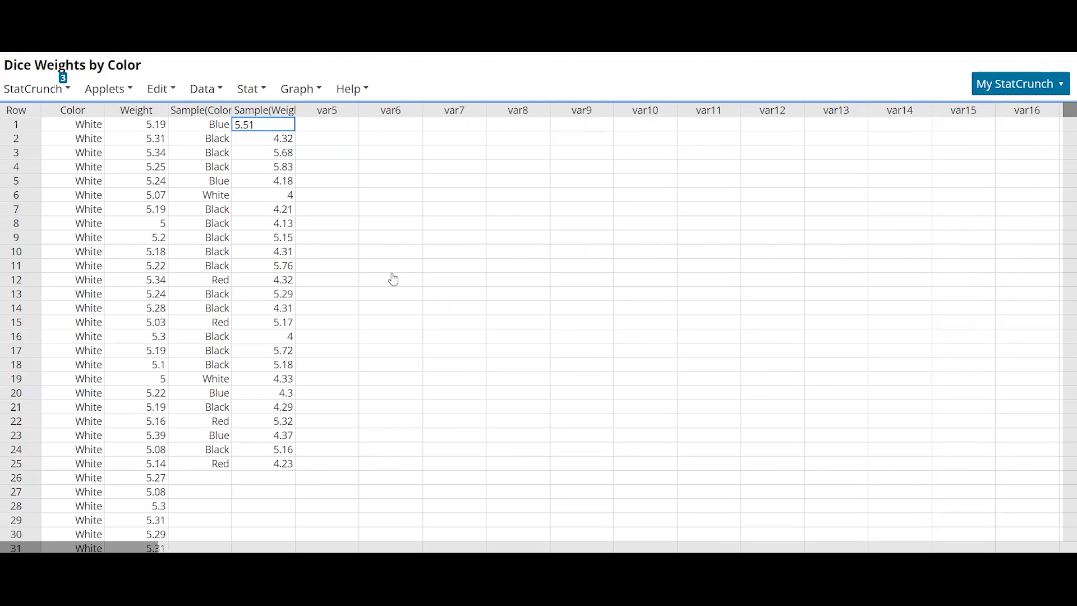
# - Split the Weight column by Color, opening the result in a new data table
pyautogui.click(210, 92)
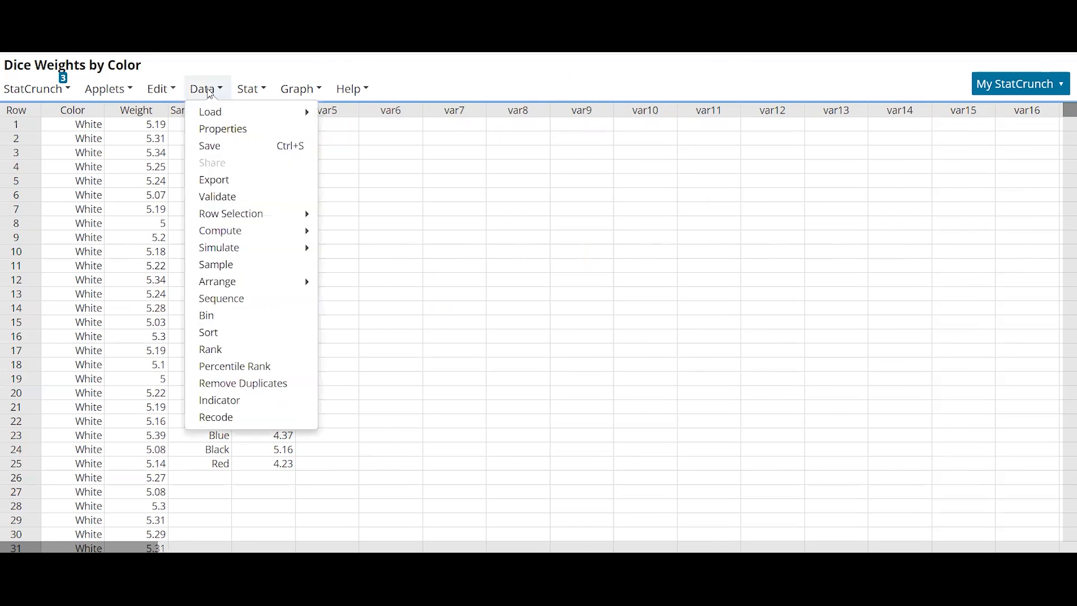
pyautogui.moveTo(246, 285)
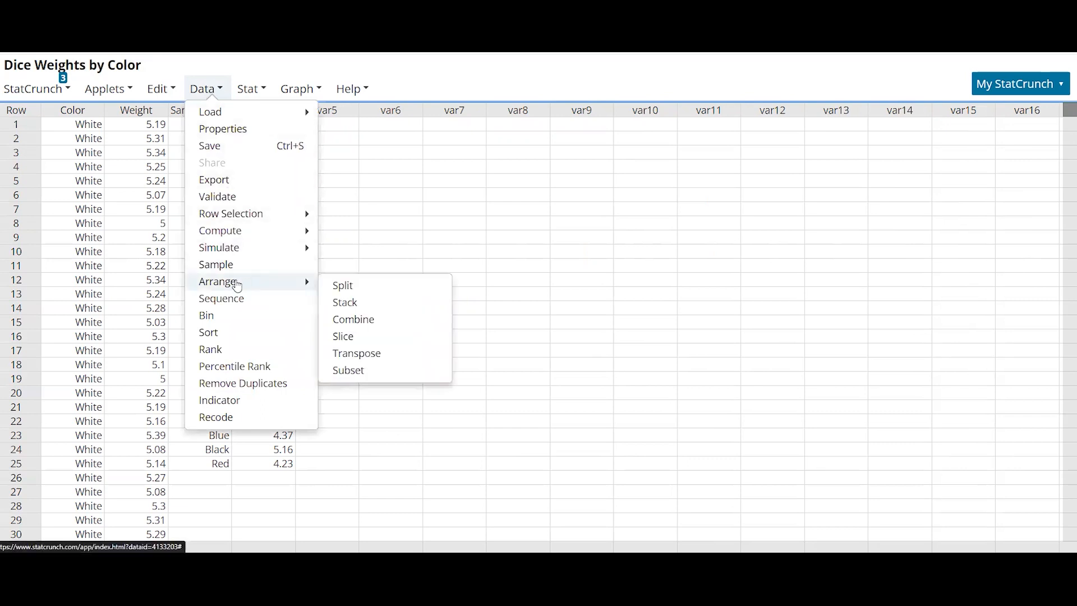
pyautogui.click(366, 291)
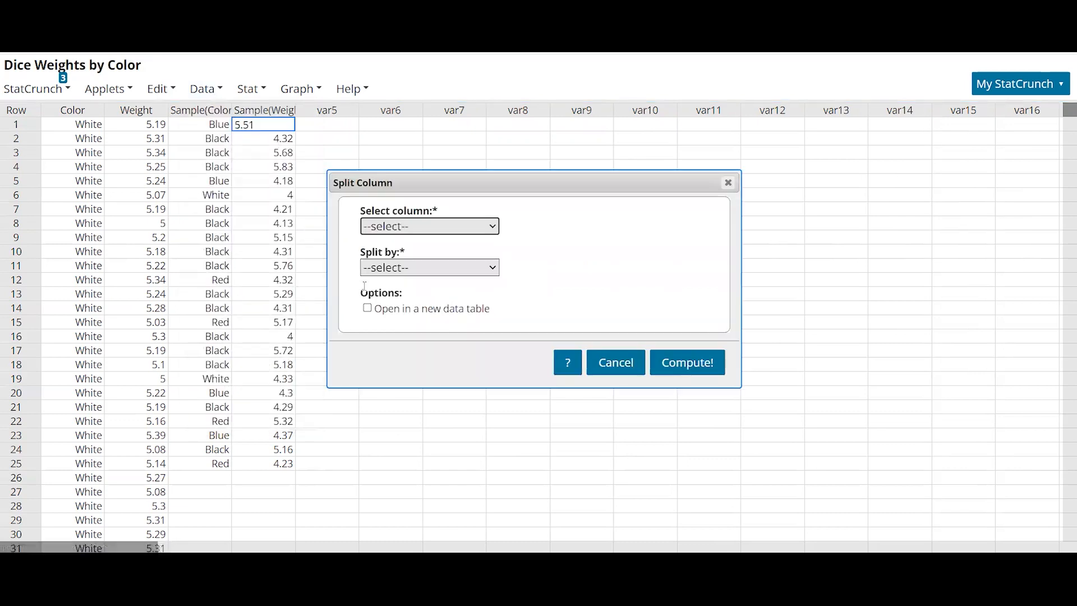
pyautogui.click(473, 227)
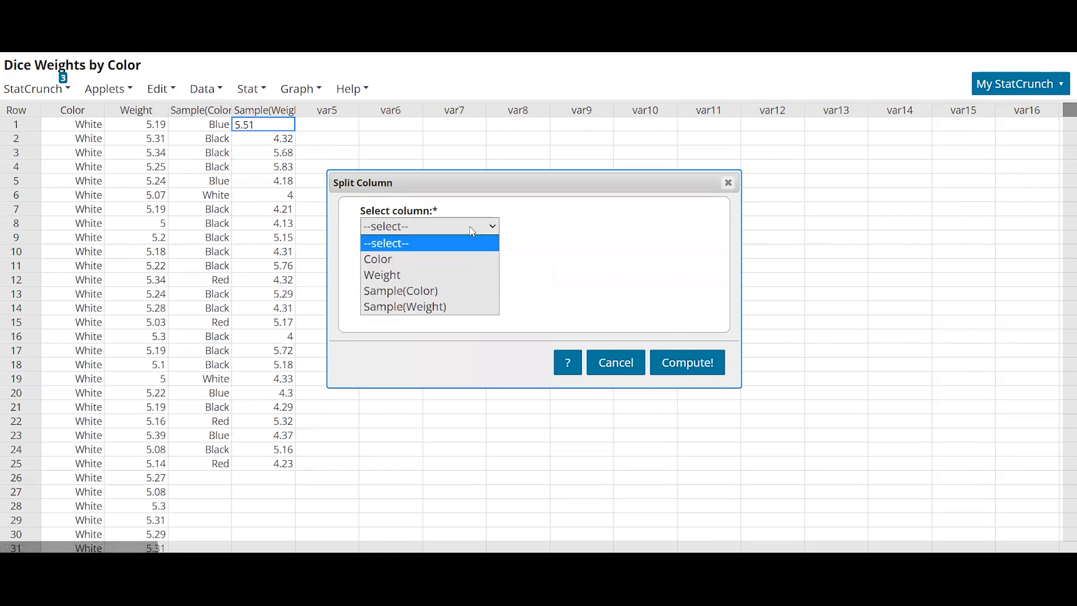
pyautogui.click(441, 276)
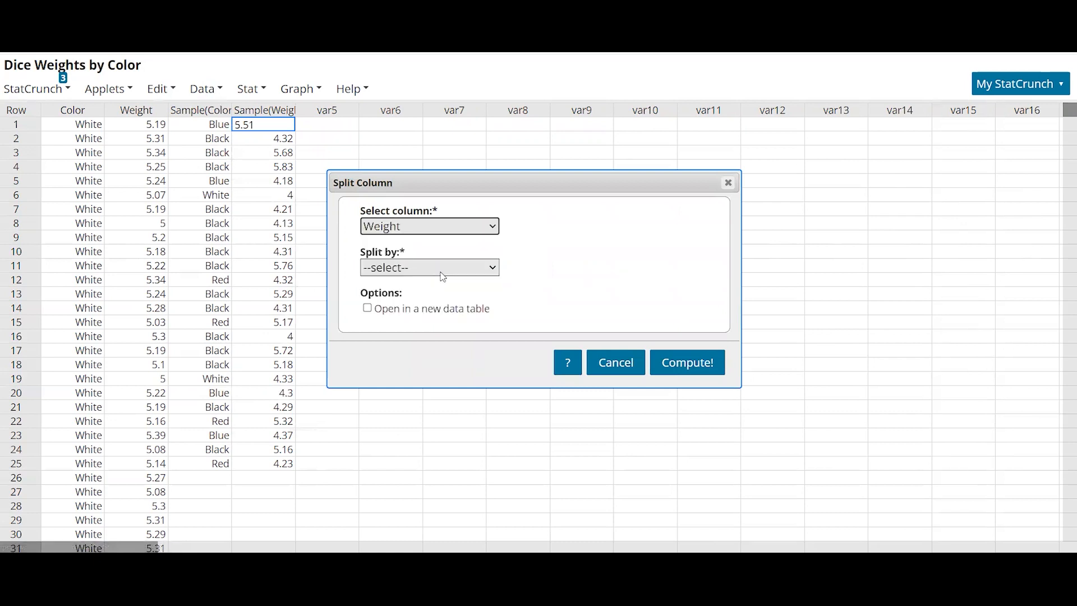
pyautogui.click(413, 268)
pyautogui.click(393, 298)
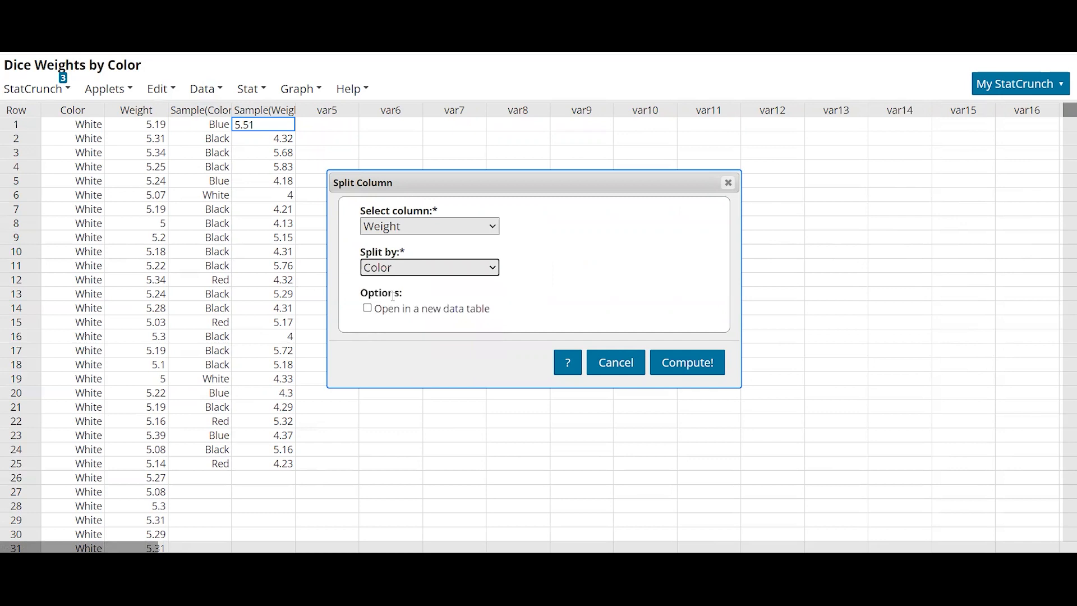
pyautogui.click(368, 308)
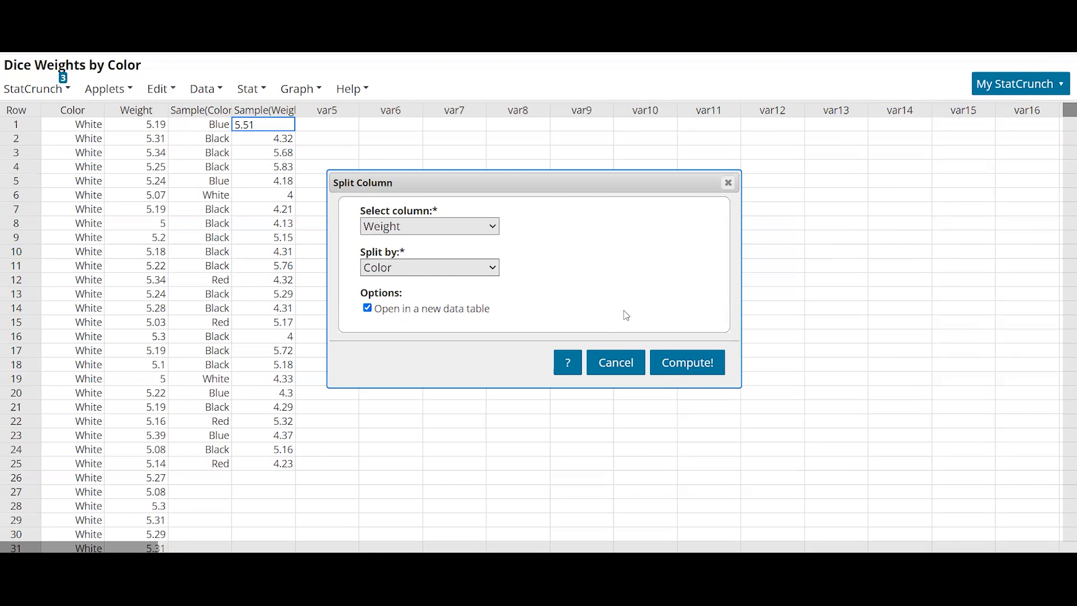
pyautogui.click(675, 360)
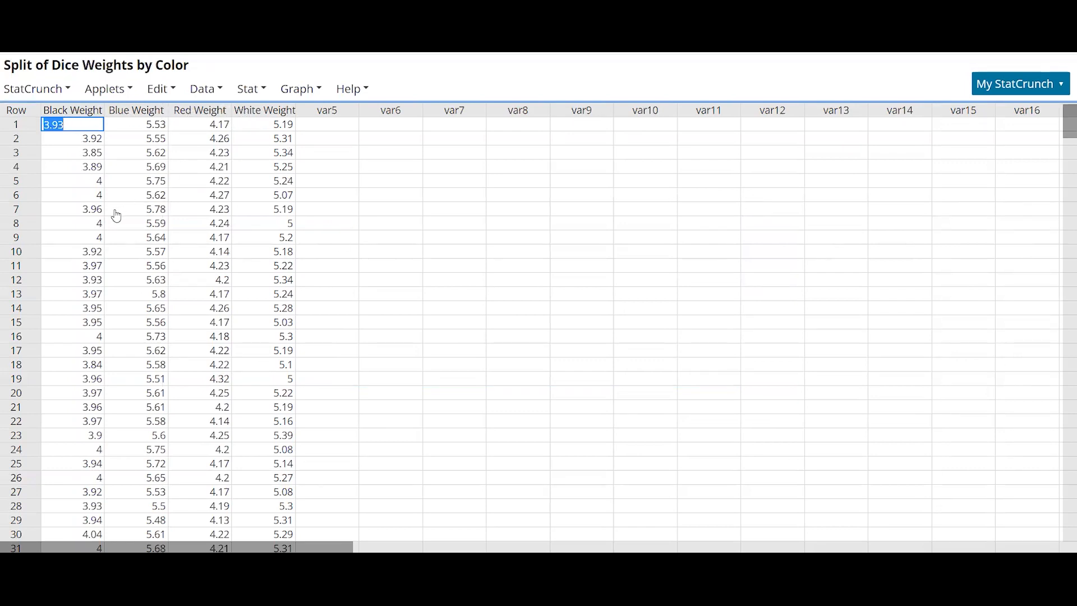
# - Draw one random sample of size 20 from each of the Black, Blue, Red and White Weight columns, split across columns
pyautogui.scroll(-10, 112, 214)
pyautogui.moveTo(1062, 177); pyautogui.dragTo(1065, 115)
pyautogui.click(203, 95)
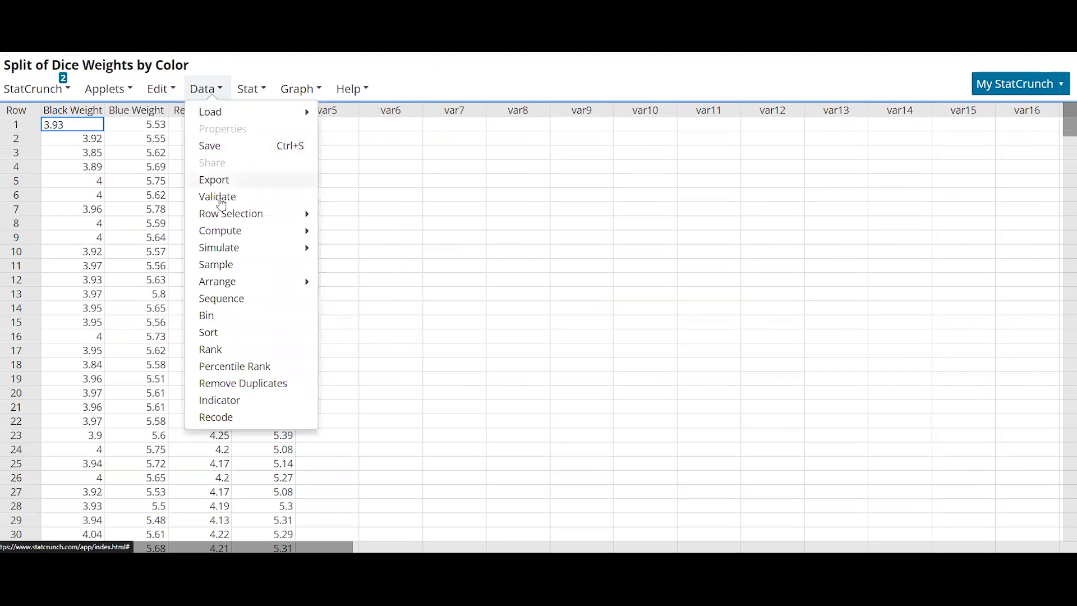
pyautogui.click(218, 265)
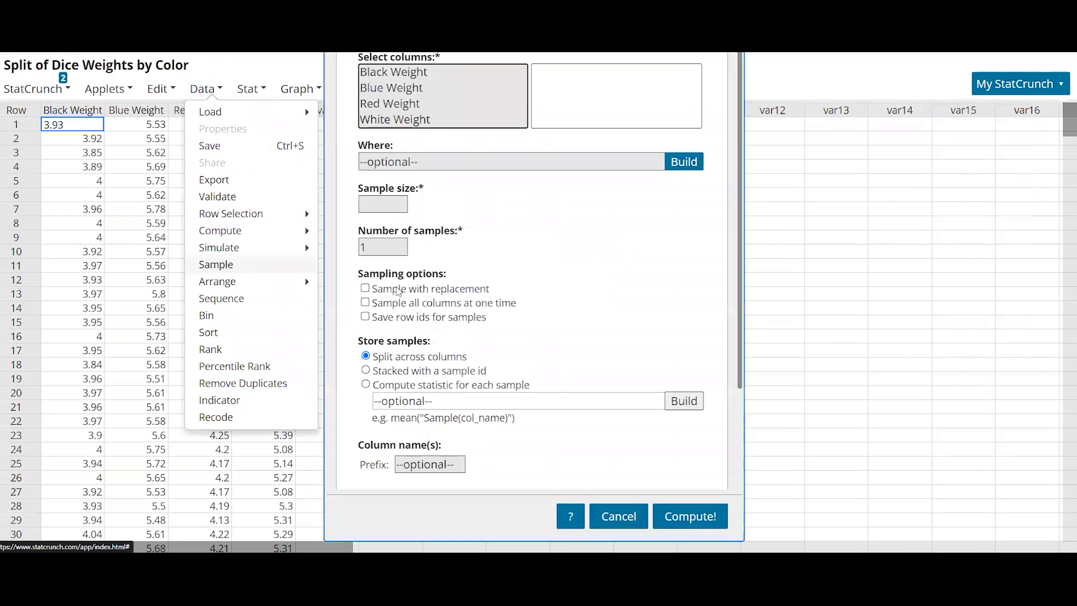
pyautogui.click(414, 75)
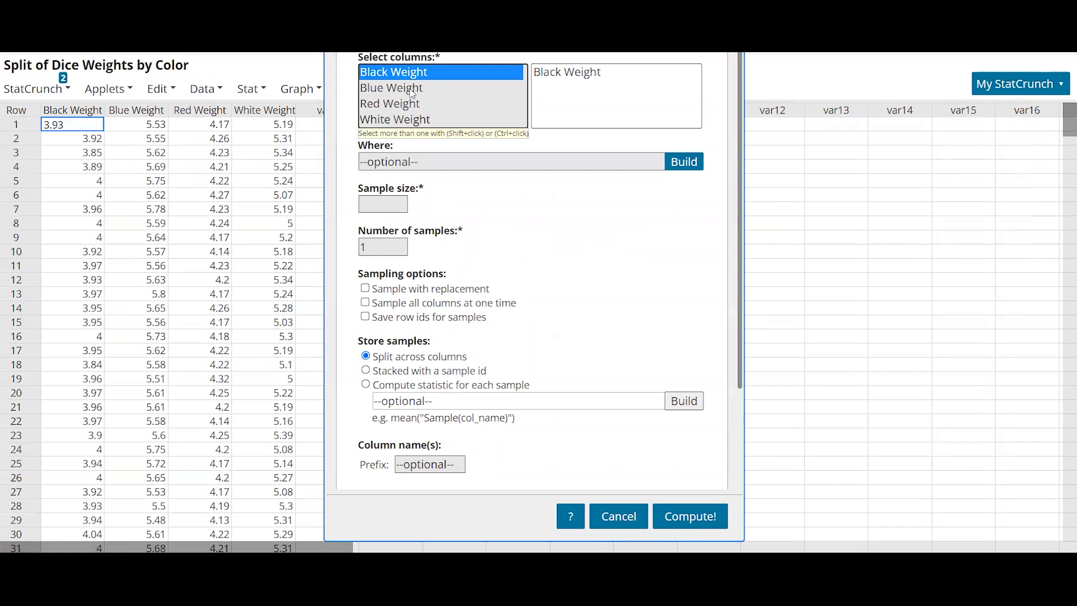
pyautogui.keyDown('ctrl'); pyautogui.click(411, 90); pyautogui.keyUp('ctrl')
pyautogui.keyDown('ctrl'); pyautogui.click(410, 104); pyautogui.keyUp('ctrl')
pyautogui.keyDown('ctrl'); pyautogui.click(407, 118); pyautogui.keyUp('ctrl')
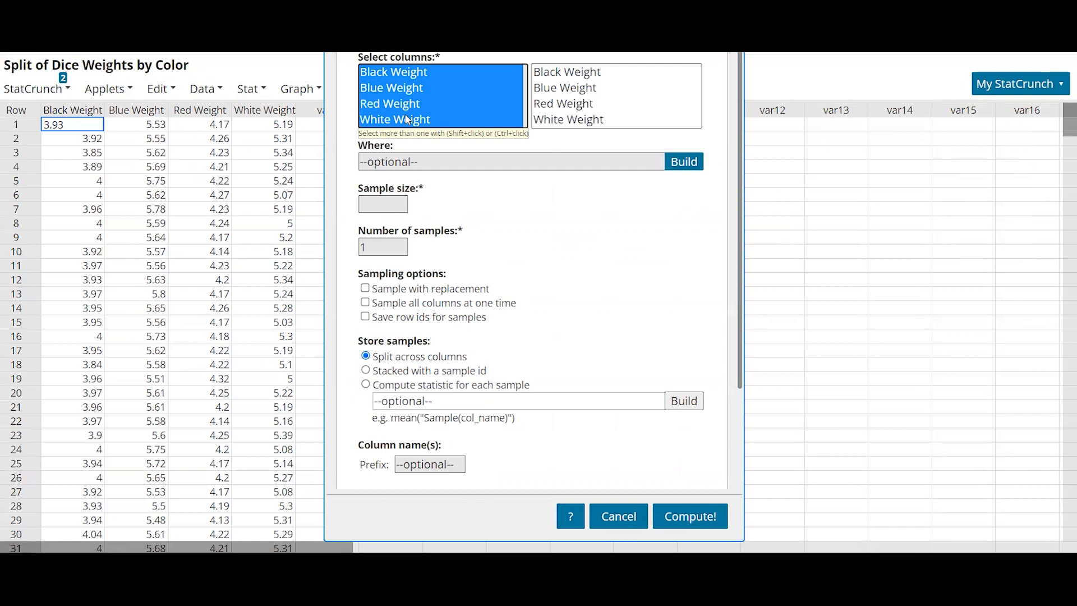
pyautogui.click(399, 205)
pyautogui.write('20')
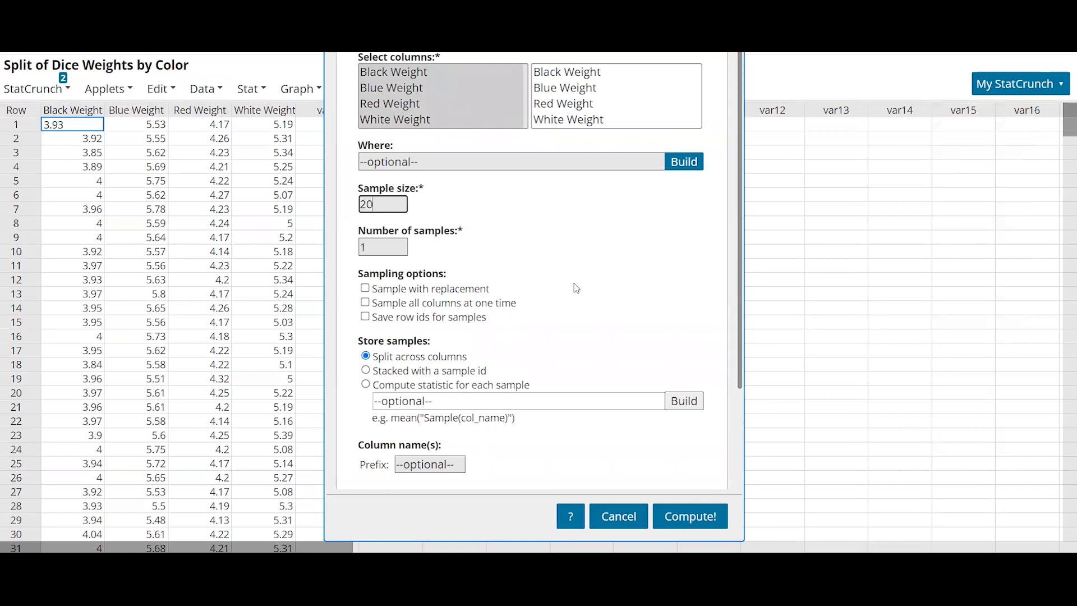
pyautogui.click(707, 519)
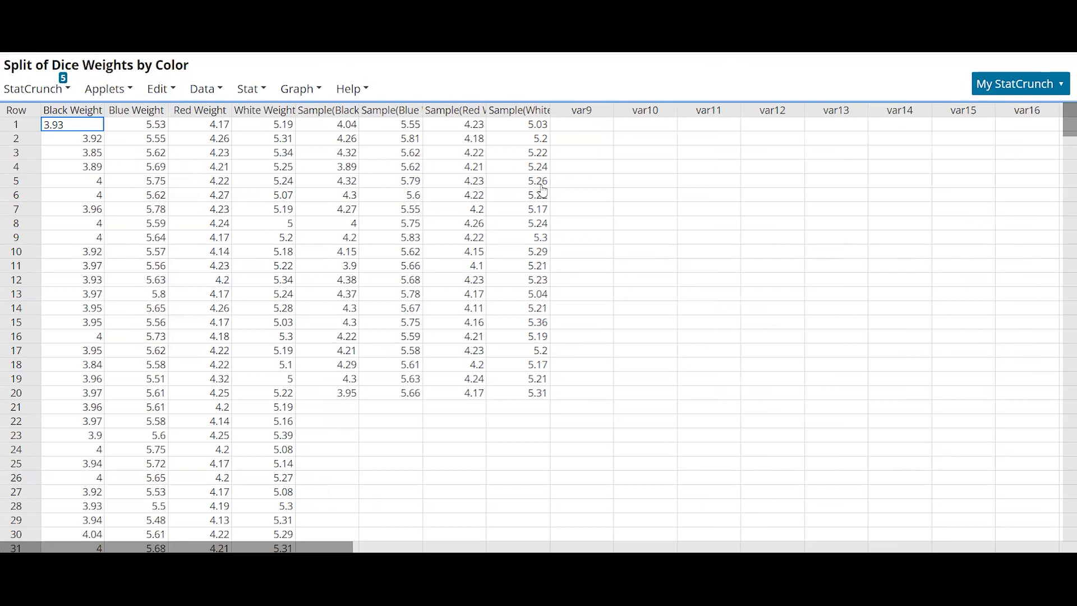
# - Stack the Black, Blue, Red and White Weight sample columns within the current data table
pyautogui.click(221, 103)
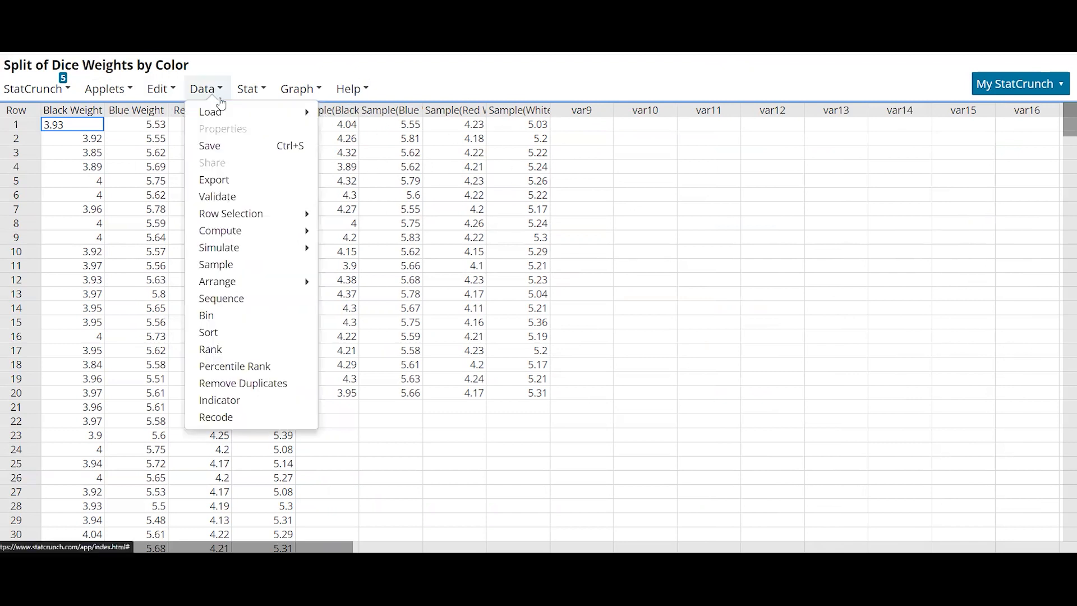
pyautogui.moveTo(226, 287)
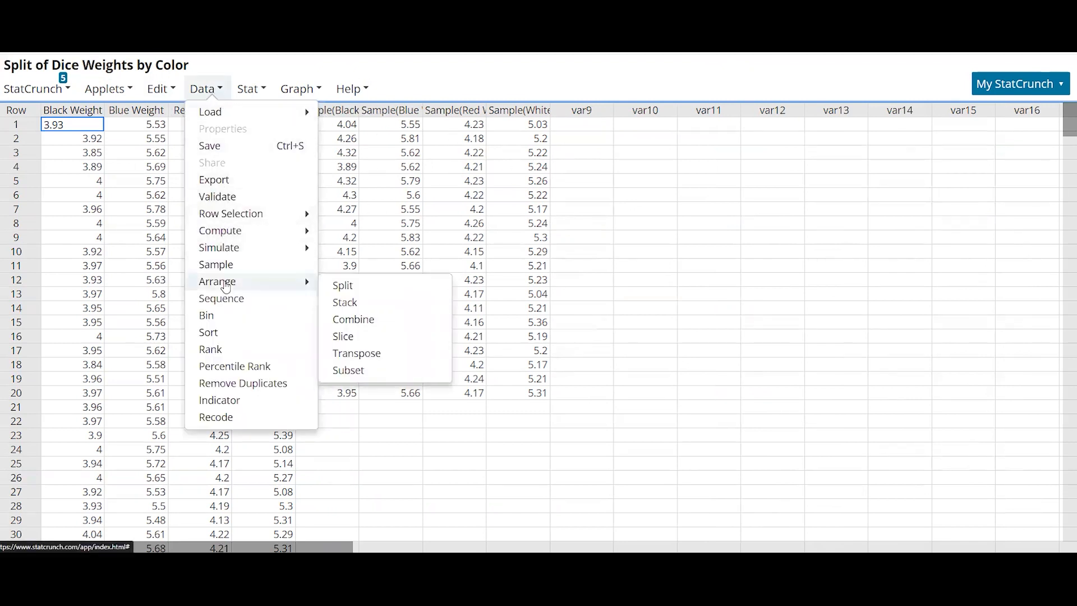
pyautogui.click(372, 304)
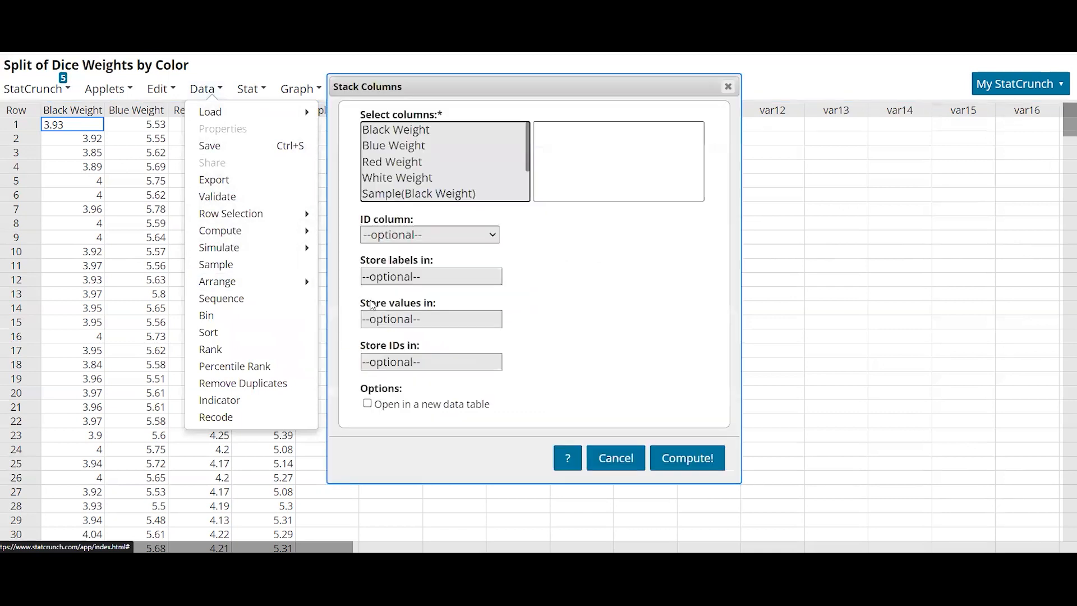
pyautogui.scroll(-2, 458, 182)
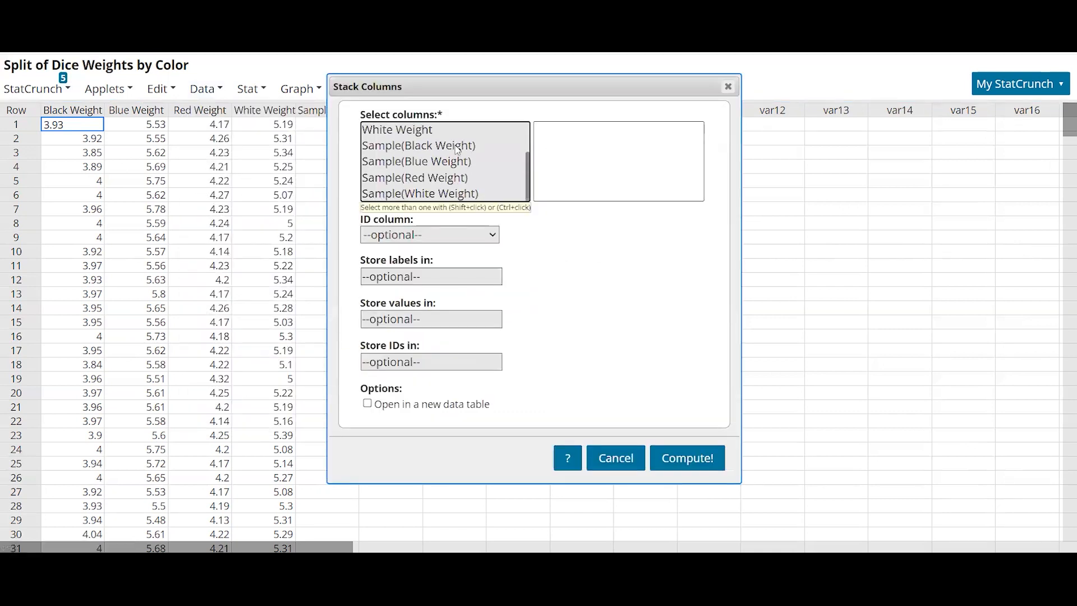
pyautogui.click(457, 147)
pyautogui.moveTo(457, 148); pyautogui.dragTo(428, 198)
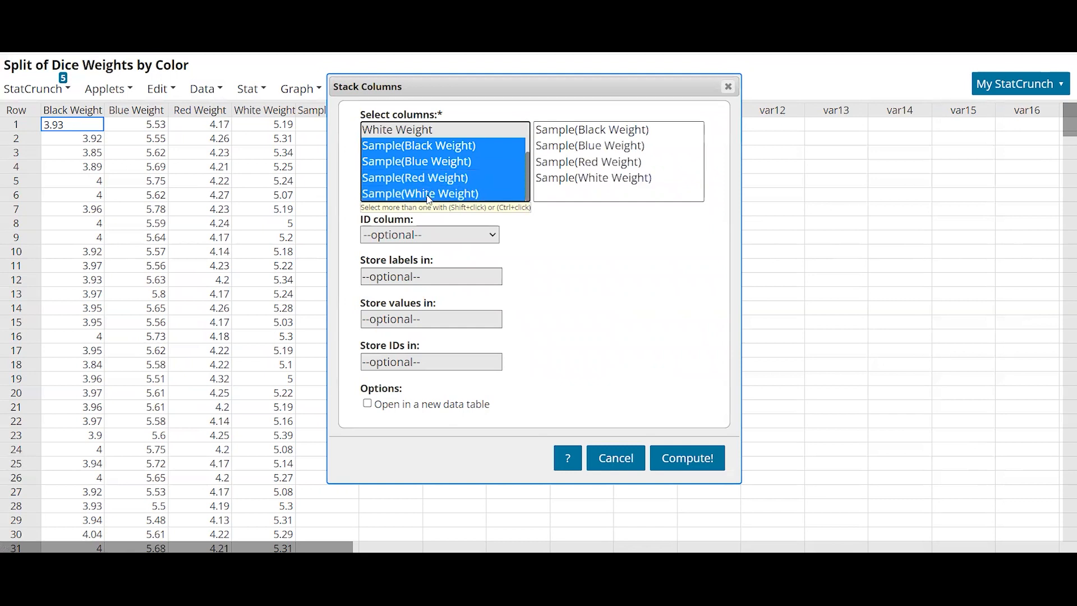
pyautogui.click(700, 465)
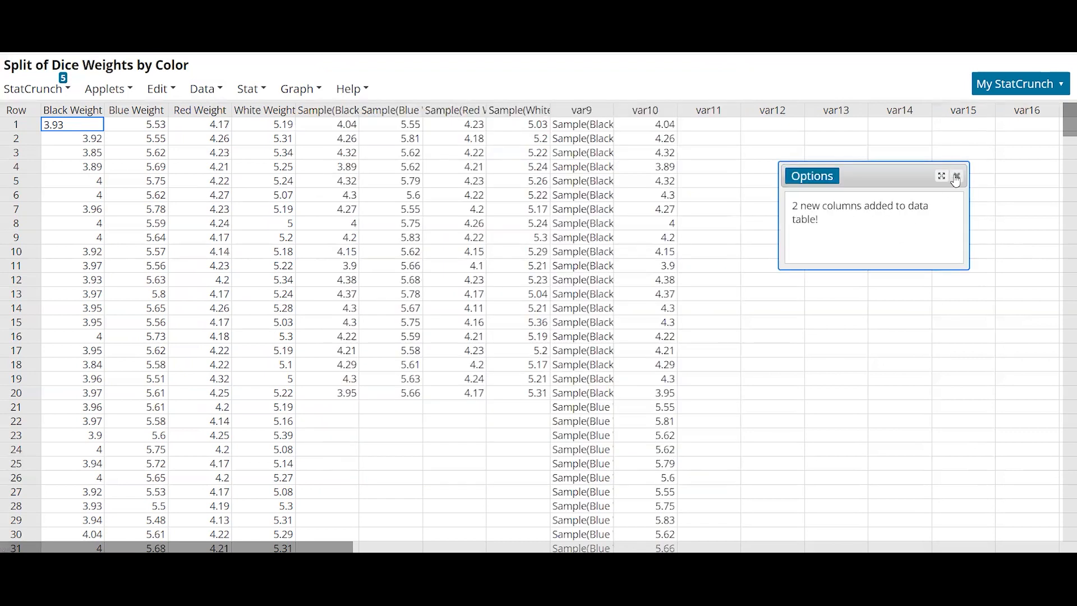
# - Widen the stacked label and value columns and review the stacked rows for all four colors
pyautogui.moveTo(678, 115); pyautogui.dragTo(739, 117)
pyautogui.moveTo(615, 115); pyautogui.dragTo(666, 128)
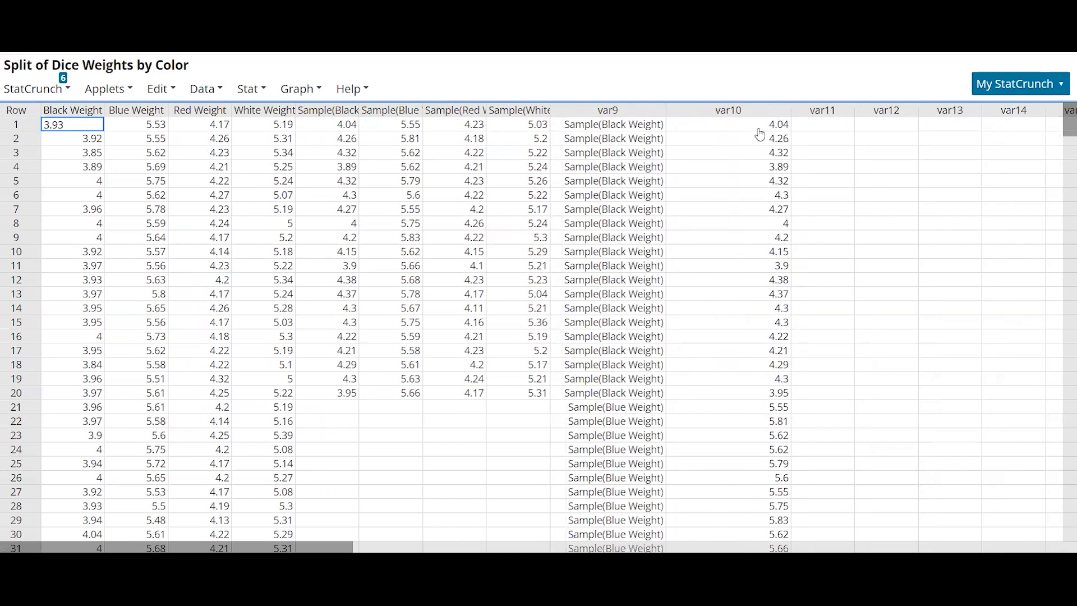
pyautogui.scroll(-15, 732, 319)
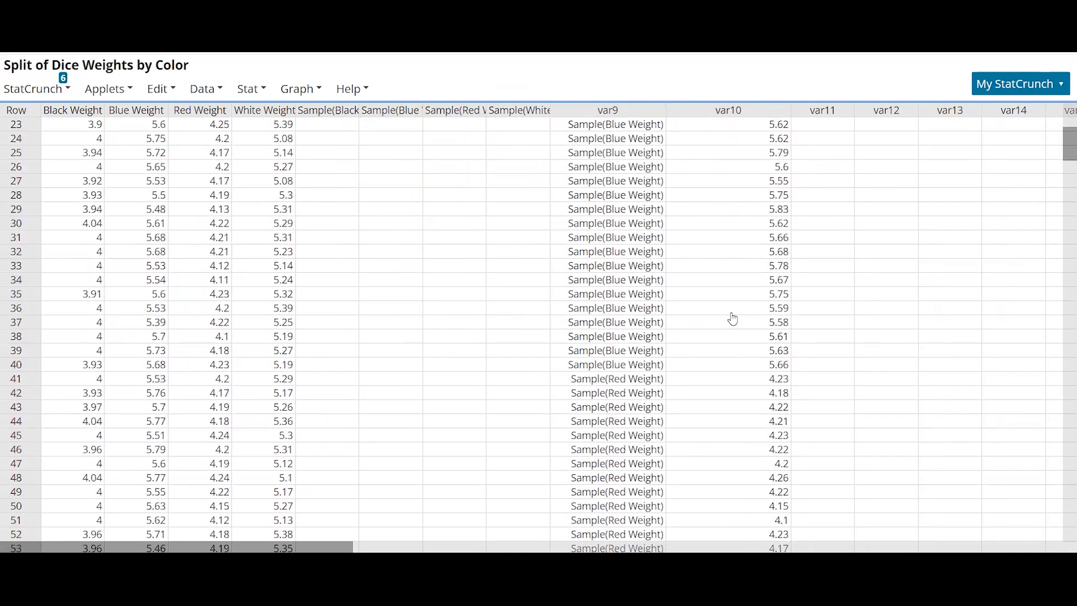
pyautogui.scroll(-10, 732, 319)
pyautogui.scroll(20, 733, 319)
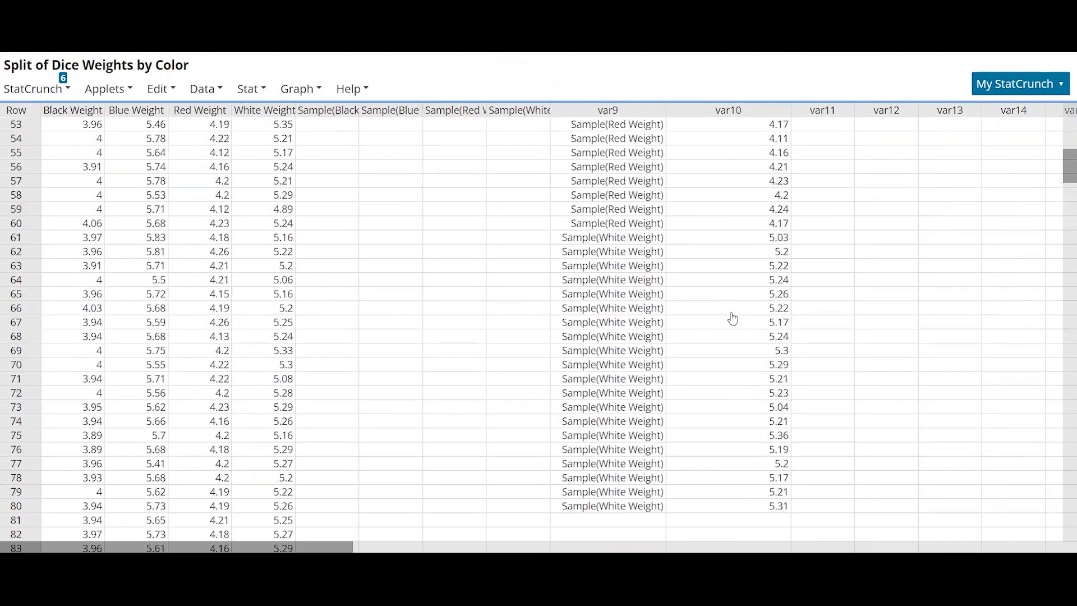
pyautogui.scroll(5, 733, 319)
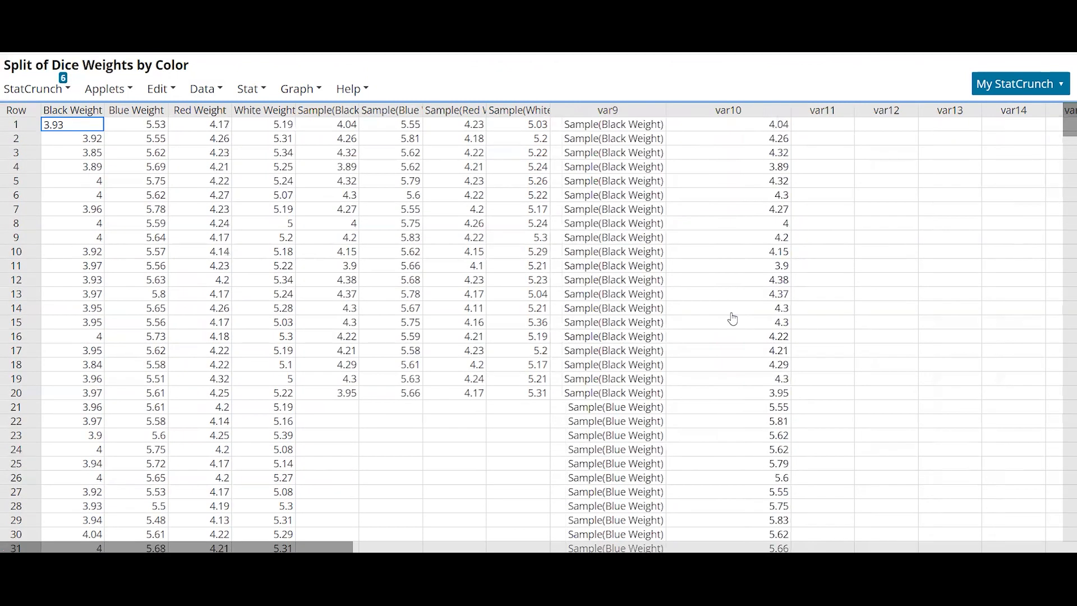